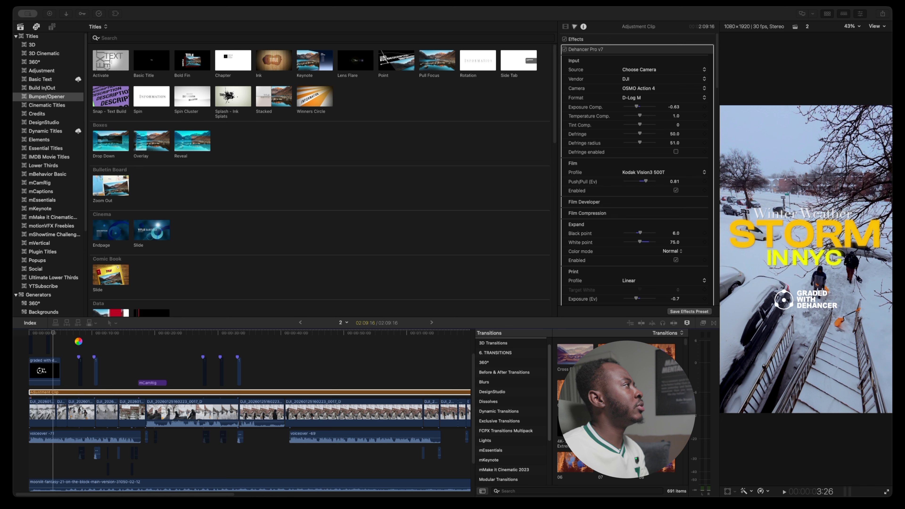
Return the playhead to the start of the timeline and select the adjustment clip to show its Dehancer Pro settings
click(79, 341)
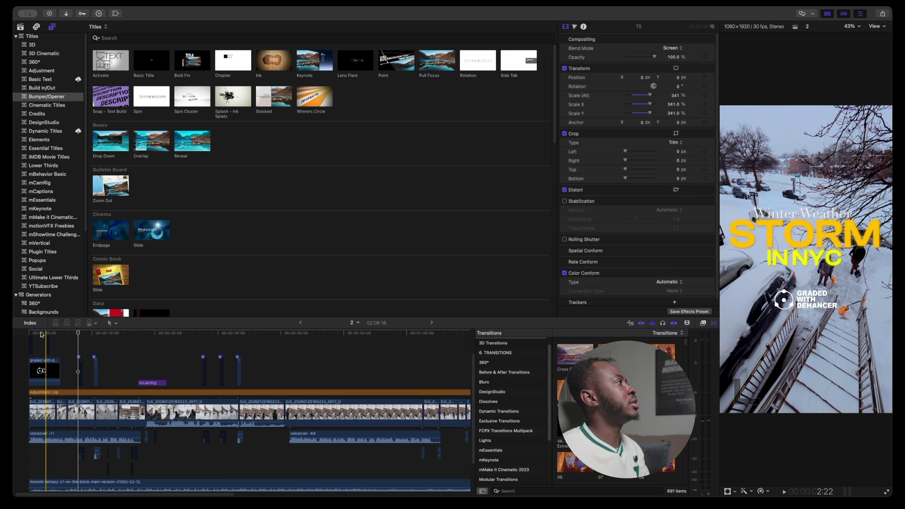
key(Home)
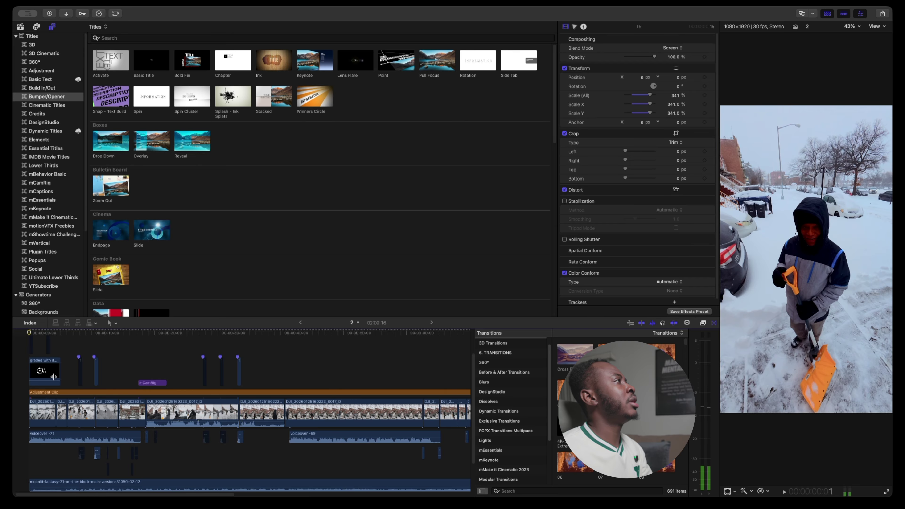
click(50, 411)
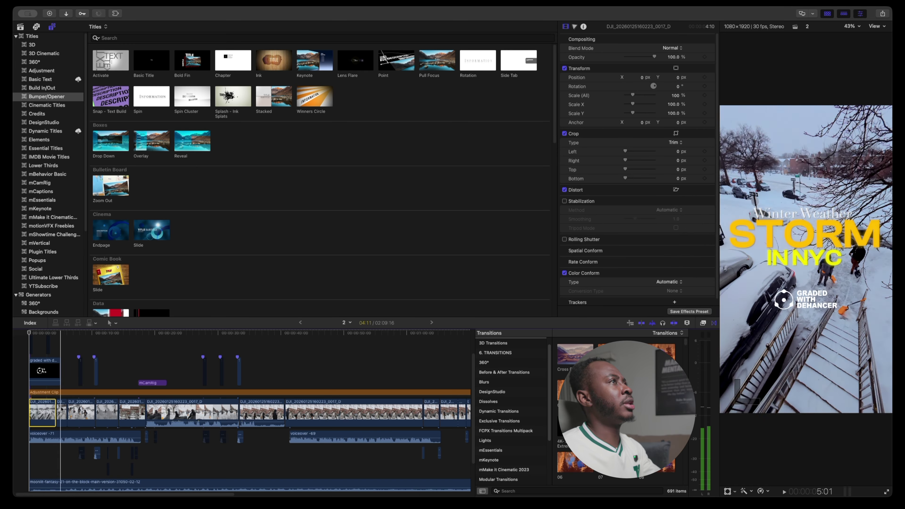
click(87, 392)
click(91, 392)
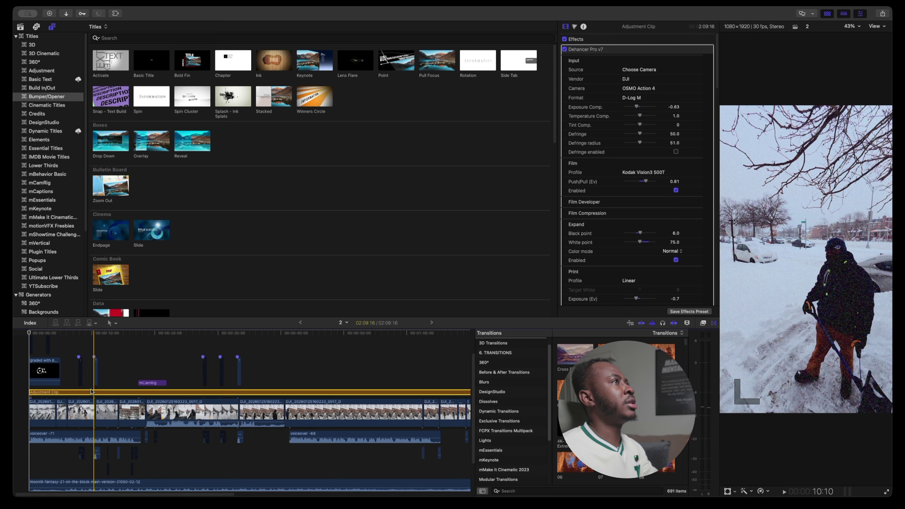
key(space)
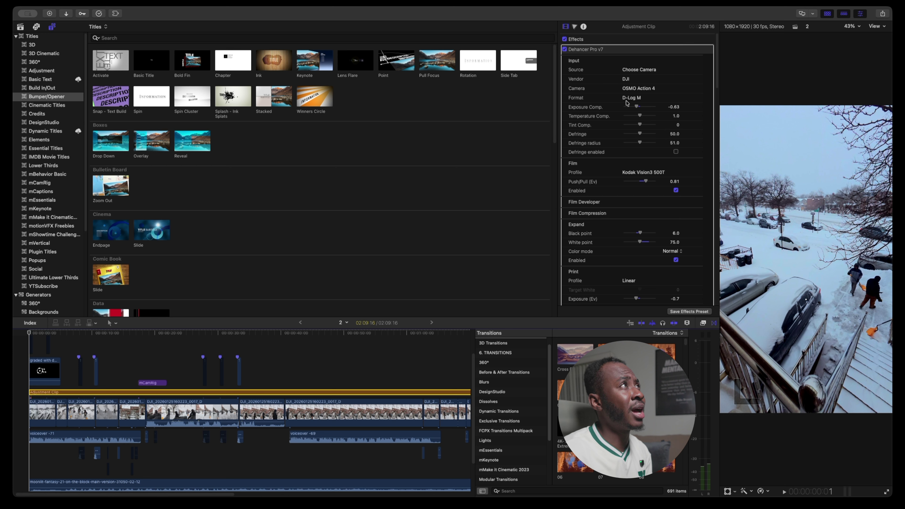
Toggle Defringe in the input settings to compare its effect on the image, leaving it disabled
click(614, 95)
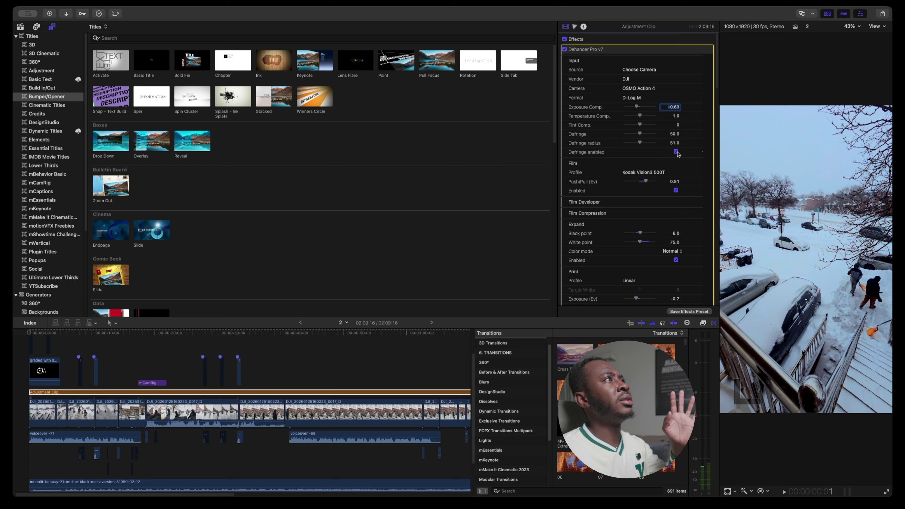
click(676, 153)
click(676, 152)
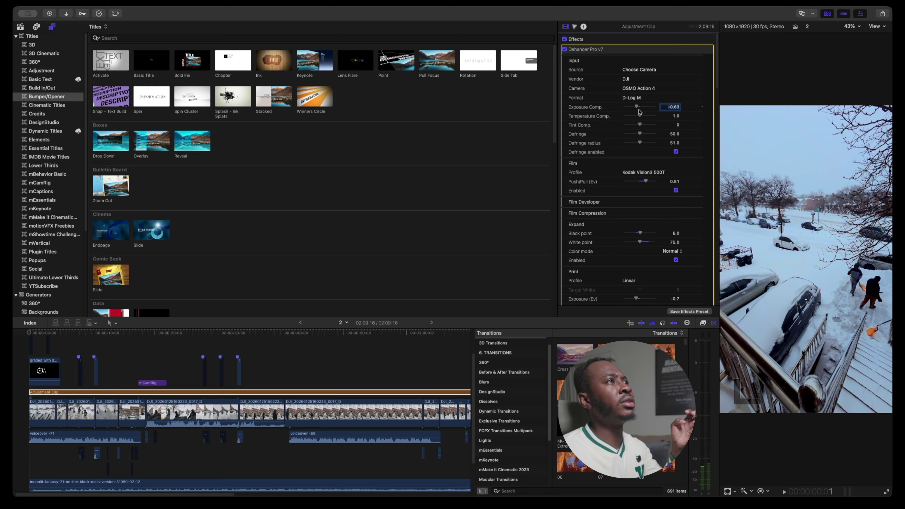
click(675, 152)
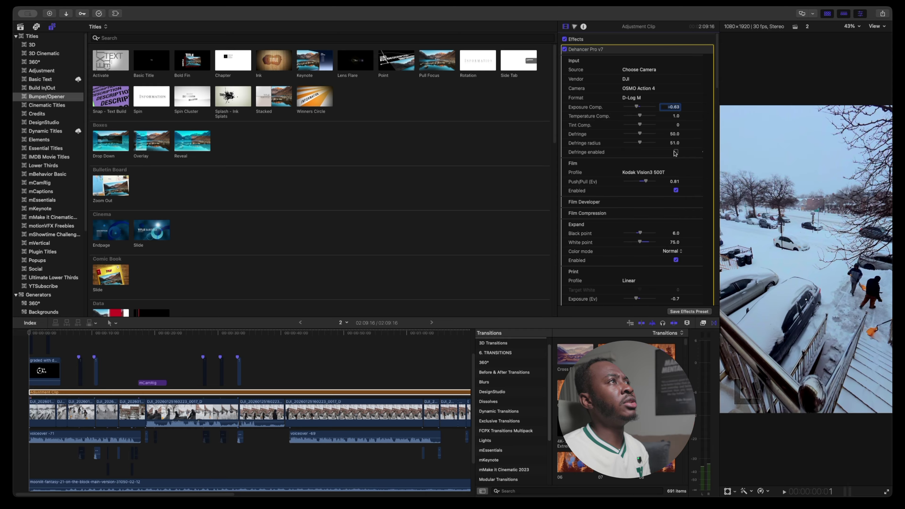
Set the input Exposure Comp. to -0.24 and the film Push/Pull to 0.8
drag(638, 111, 639, 106)
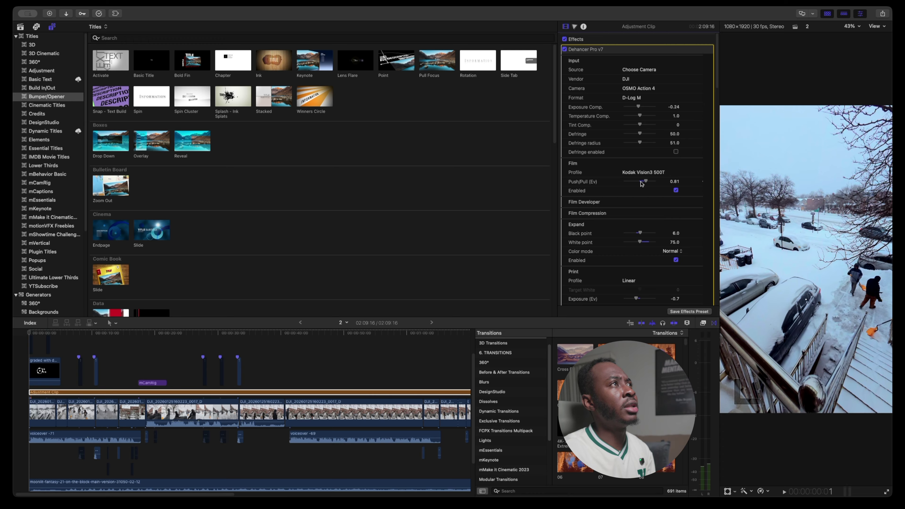
mouse_move(645, 181)
mouse_down()
mouse_move(631, 180)
mouse_move(645, 178)
mouse_up()
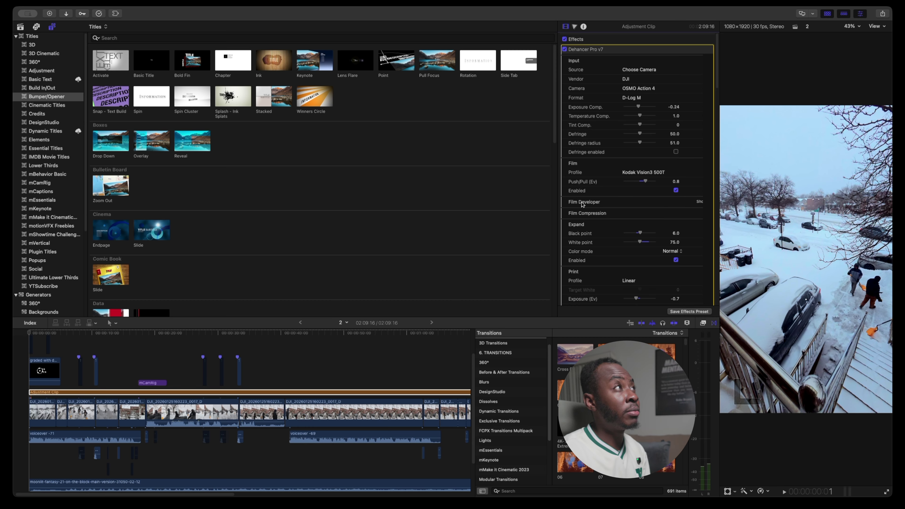
Reveal the Film Developer and Film Compression settings, and set the compression's Color Density to 73
click(697, 202)
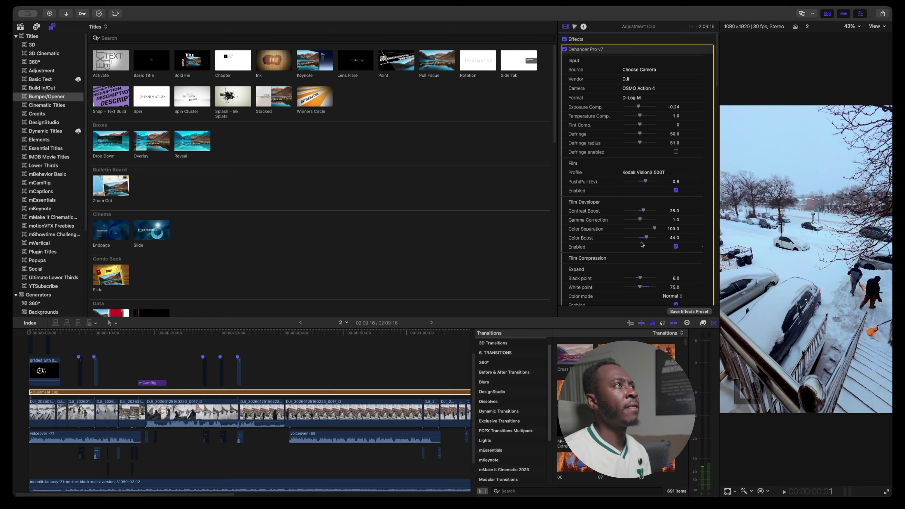
click(697, 258)
scroll(661, 268, down, 4)
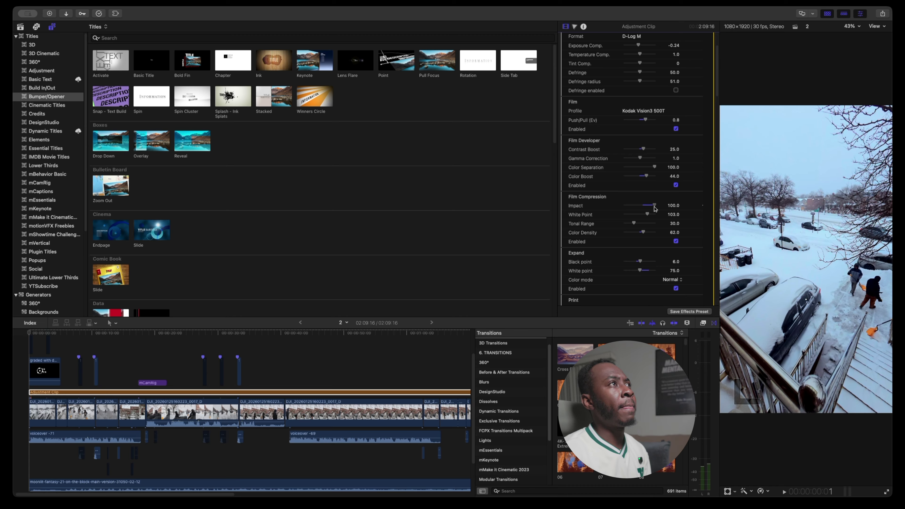
mouse_move(654, 209)
mouse_down()
mouse_move(645, 208)
mouse_move(659, 207)
mouse_up()
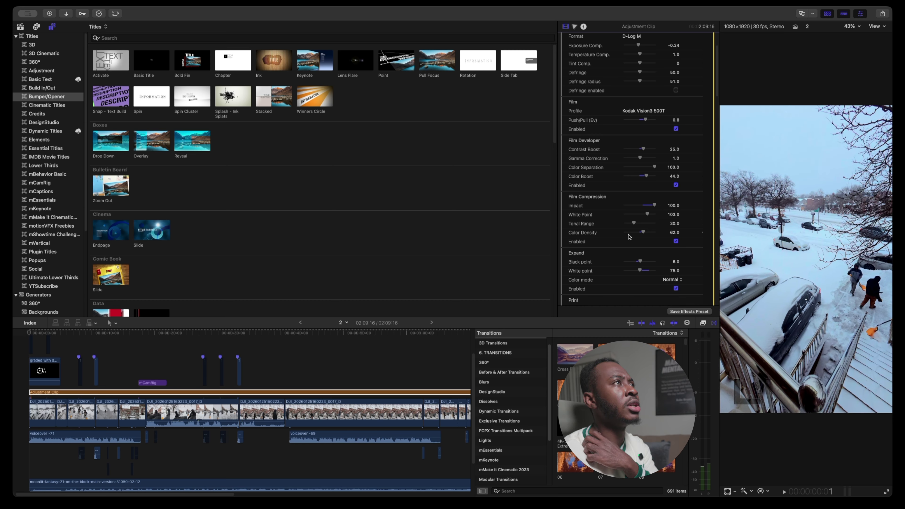
drag(642, 234, 637, 234)
drag(649, 236, 646, 235)
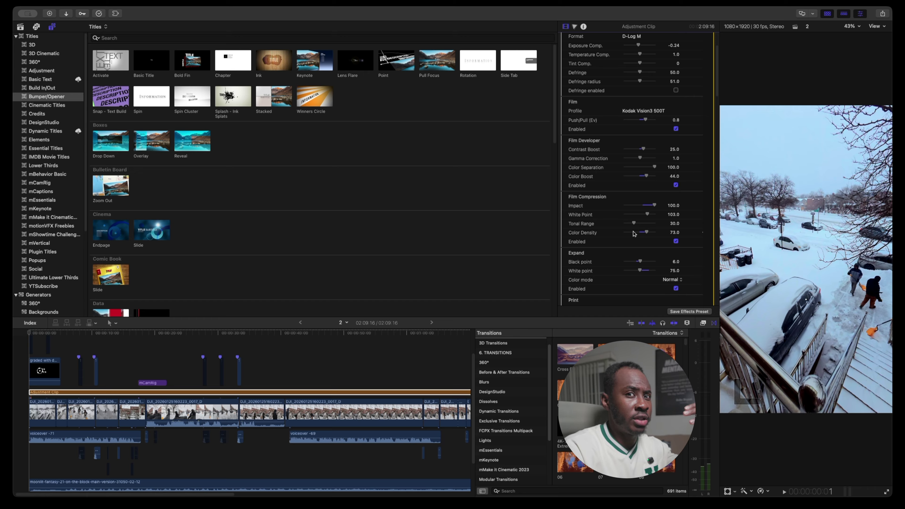
Set the Expand section's Black point to 13 and White point to 72
scroll(637, 234, down, 1)
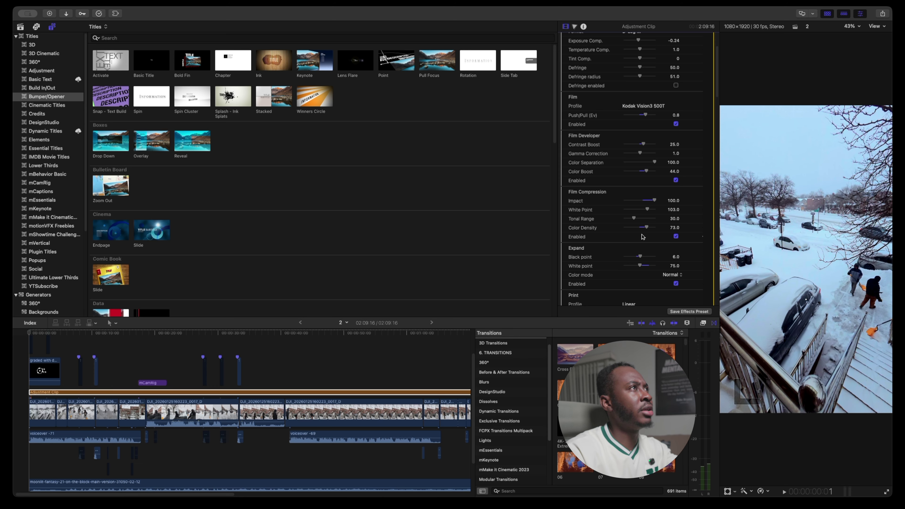
scroll(643, 238, down, 2)
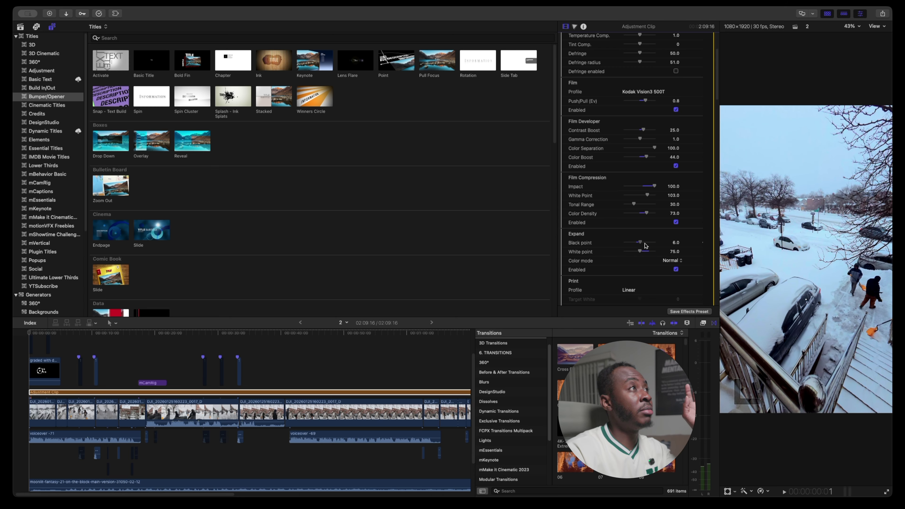
mouse_move(645, 243)
mouse_down()
mouse_move(639, 250)
mouse_move(645, 244)
mouse_up()
Reveal the Color Head settings and set Shadows Tone to 42 and Midtones Tone to -22
scroll(645, 244, down, 3)
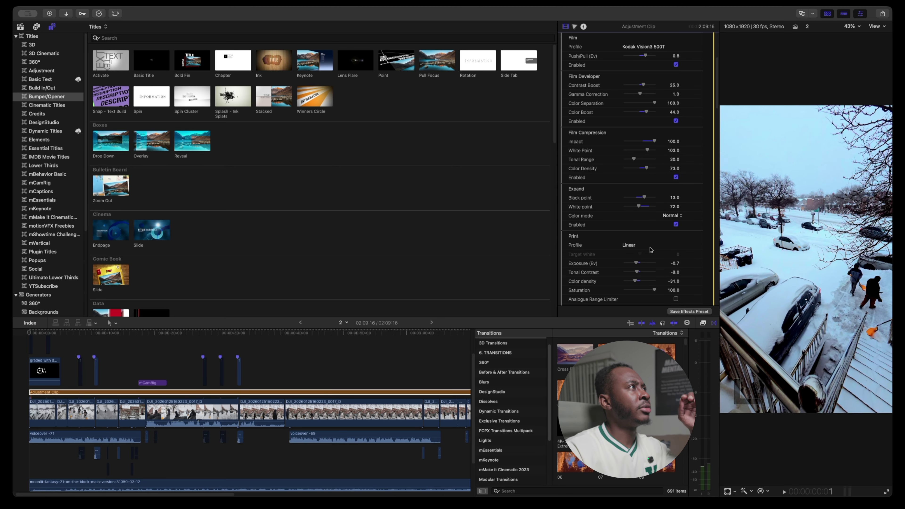
scroll(655, 244, down, 1)
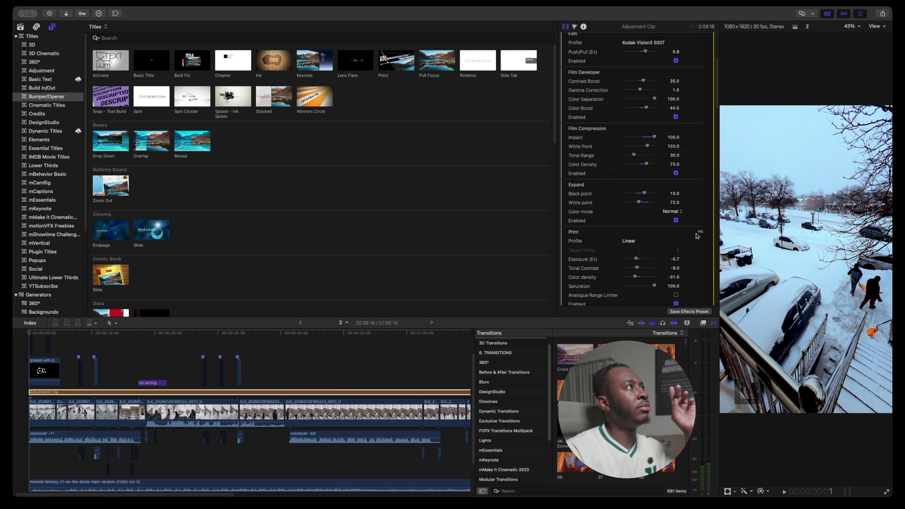
scroll(654, 240, down, 4)
scroll(654, 239, down, 2)
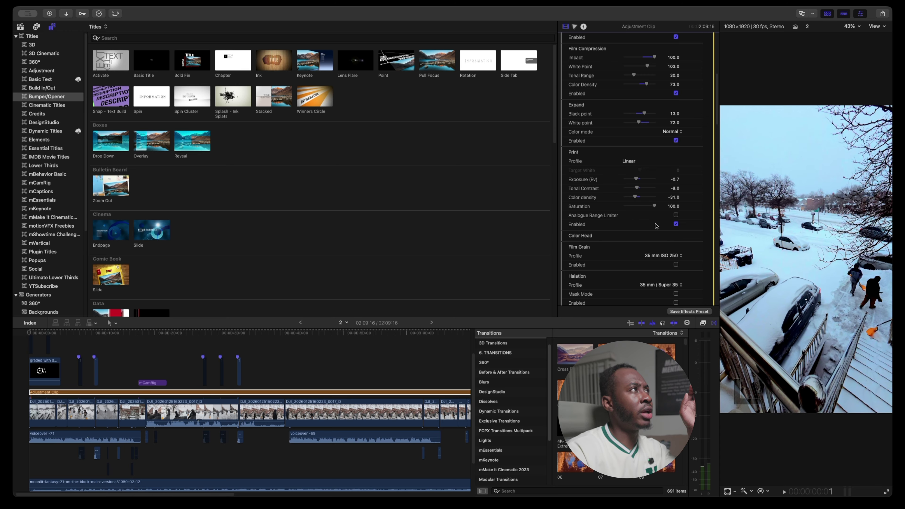
click(698, 236)
scroll(678, 248, down, 2)
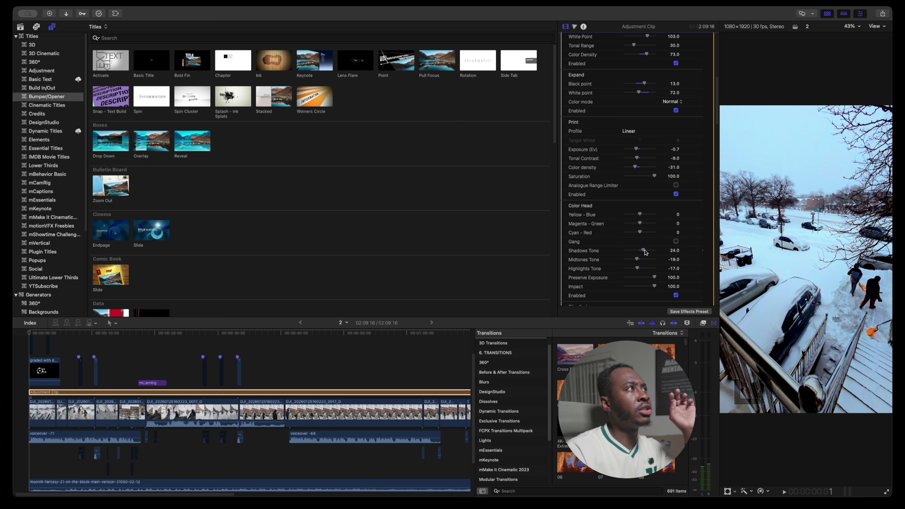
drag(643, 252, 636, 260)
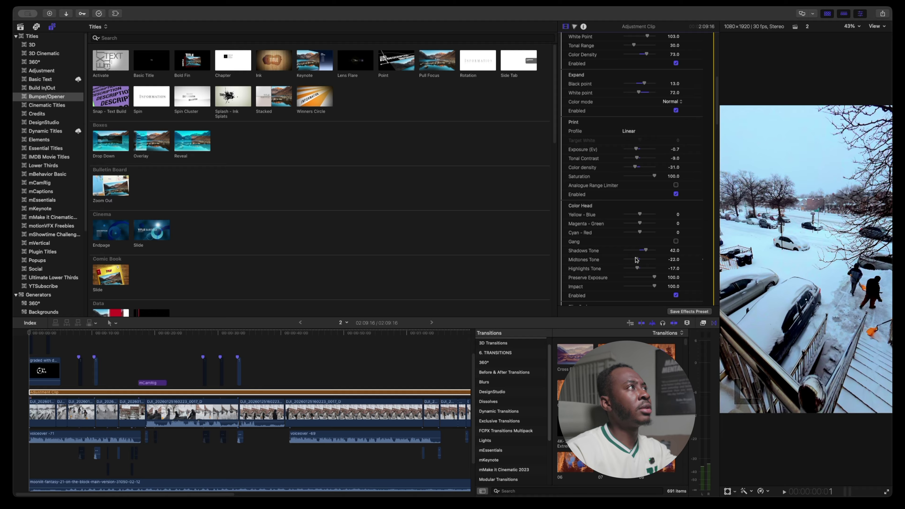
Try Film Grain with the 35 mm ISO 250 profile on the footage, then disable it again
scroll(638, 274, down, 1)
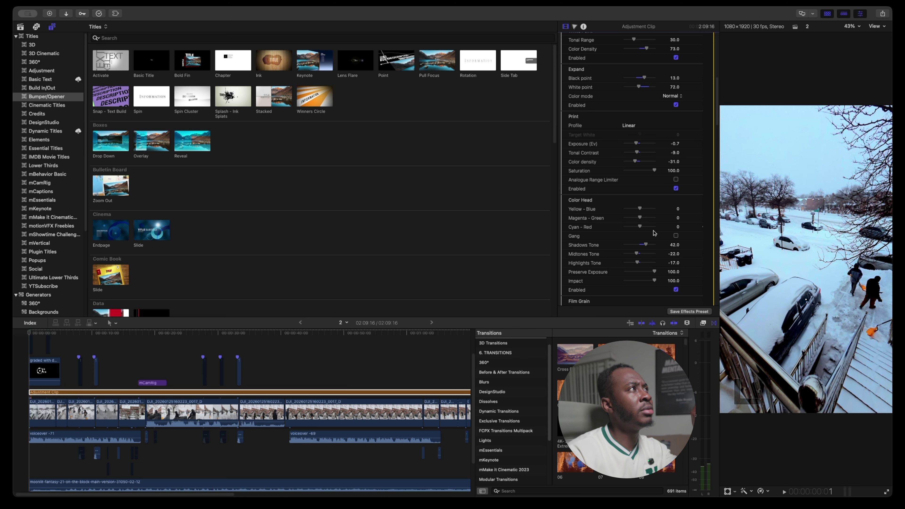
scroll(654, 233, down, 2)
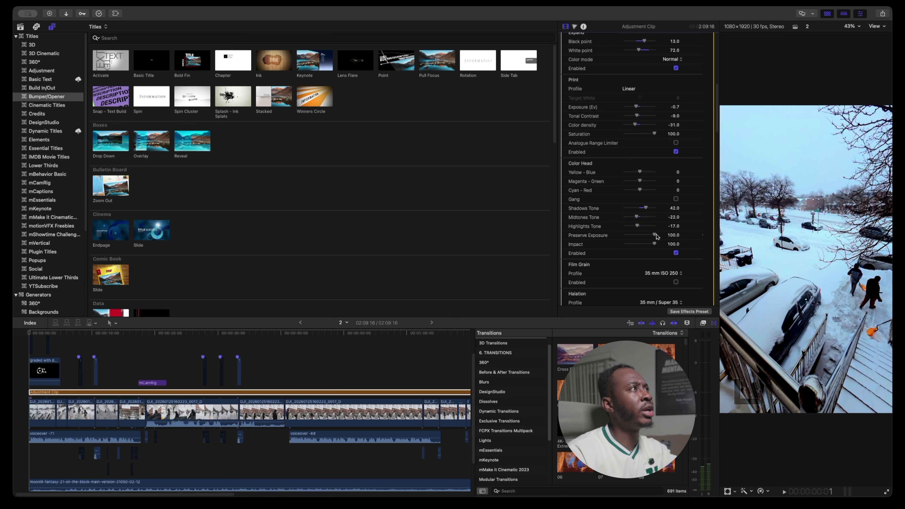
scroll(656, 237, down, 2)
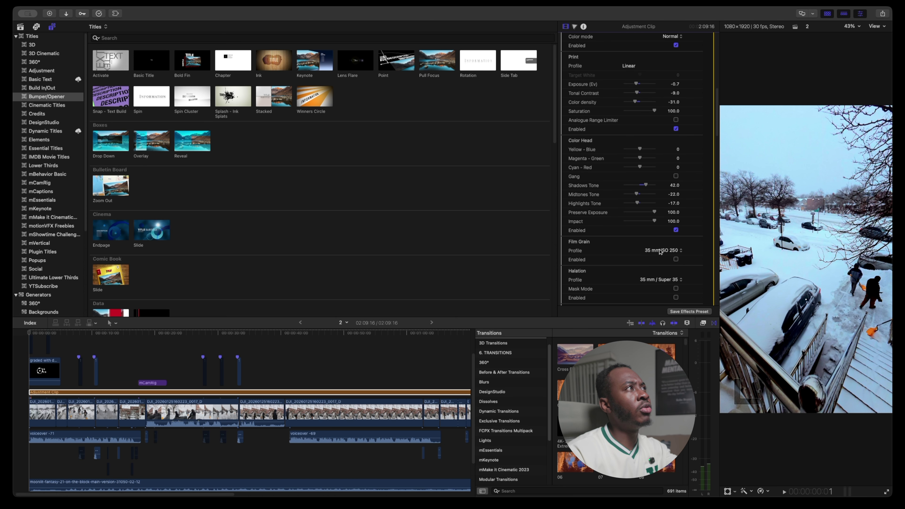
click(676, 259)
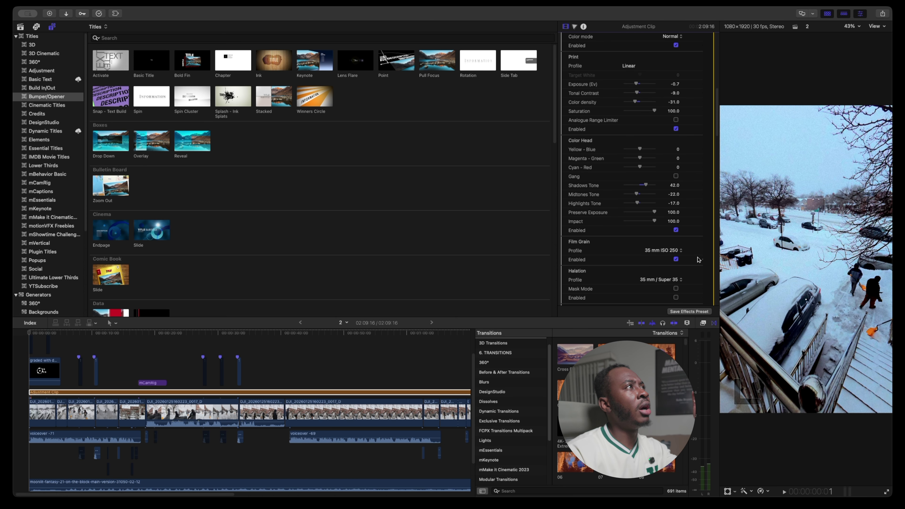
click(676, 259)
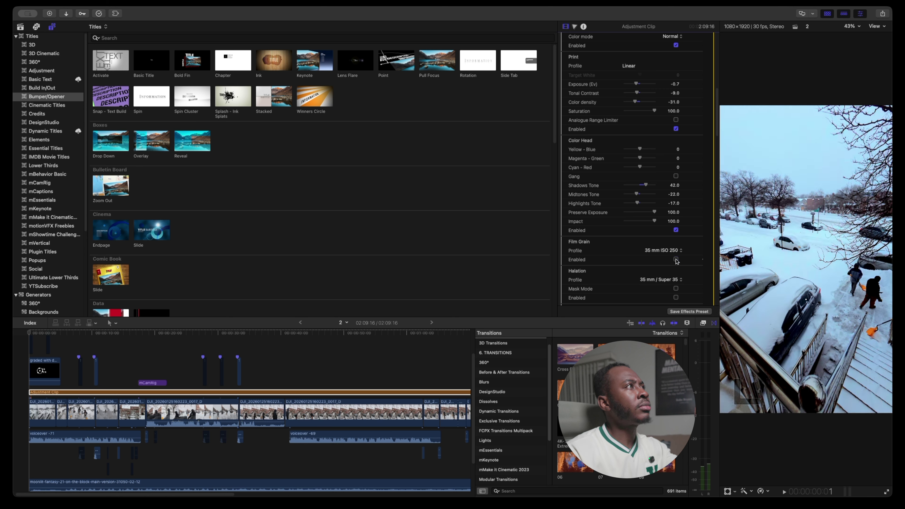
Enable Halation with the 35 mm / Super 35 profile and preview its effect in Mask Mode
scroll(678, 291, down, 1)
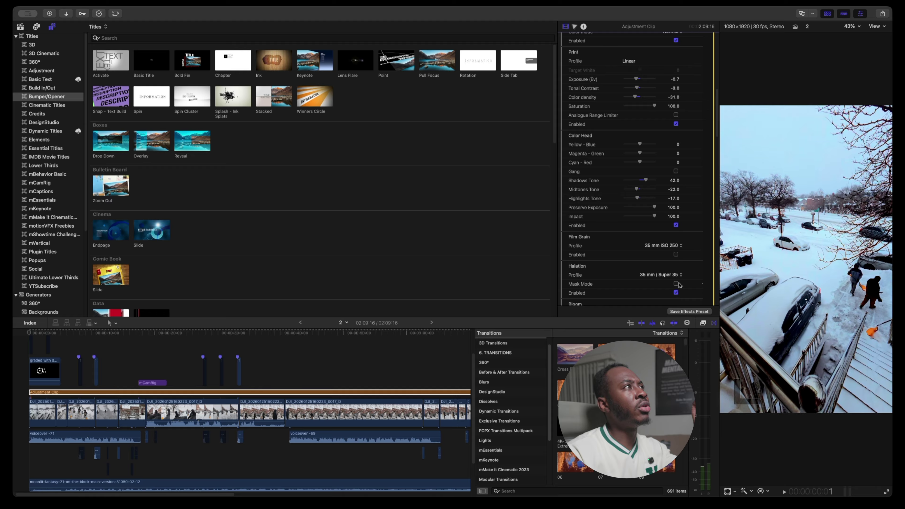
click(675, 284)
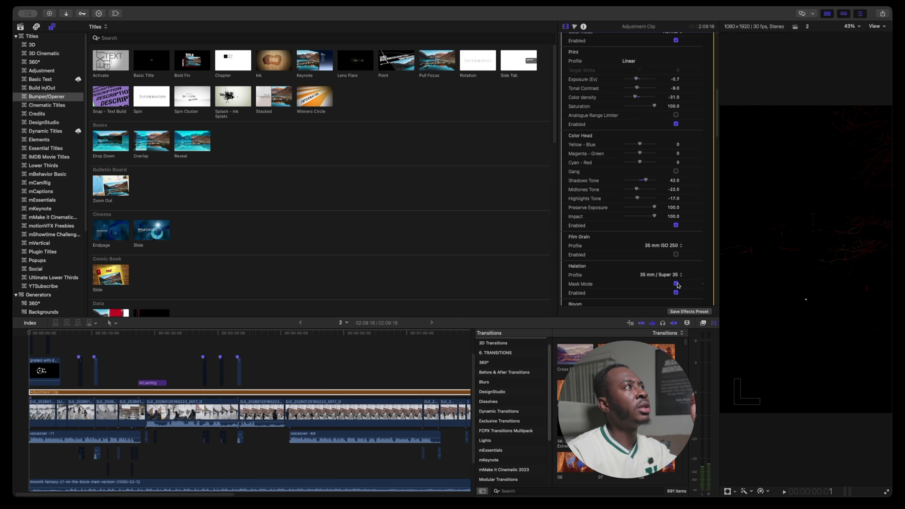
click(676, 284)
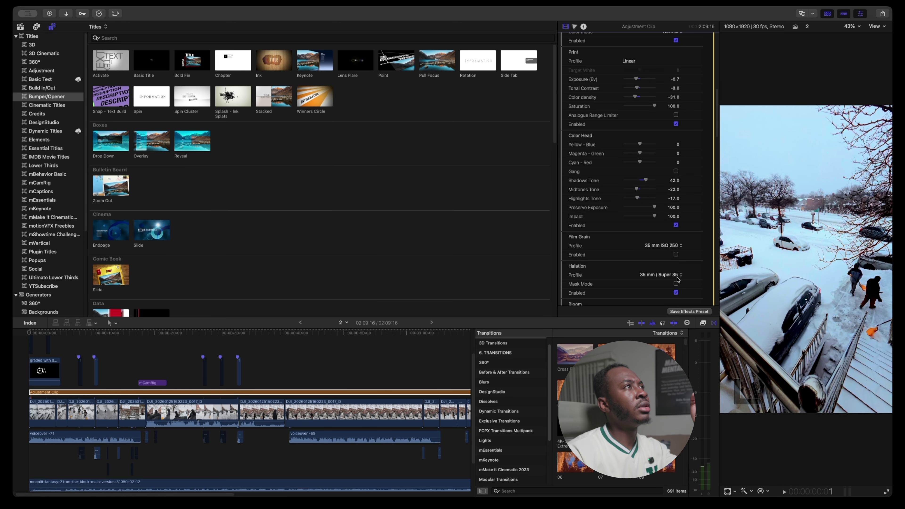
Try the 16 mm / Super 16 No Remjet Halation profile, toggling Mask Mode to compare the glow with the image
click(676, 274)
click(676, 283)
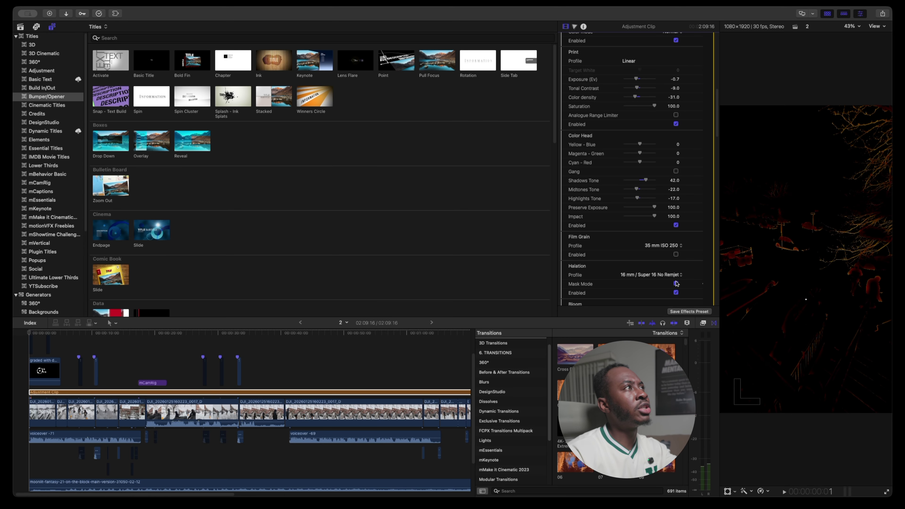
click(676, 283)
click(676, 284)
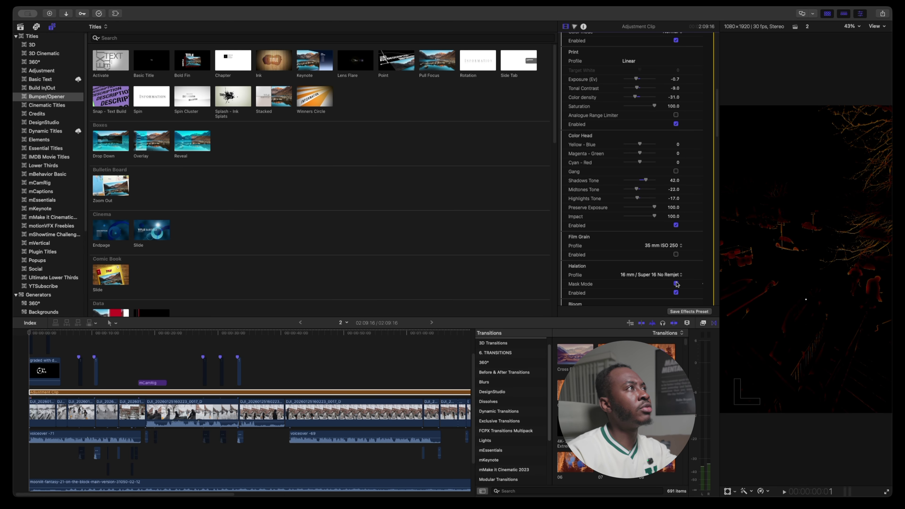
click(676, 283)
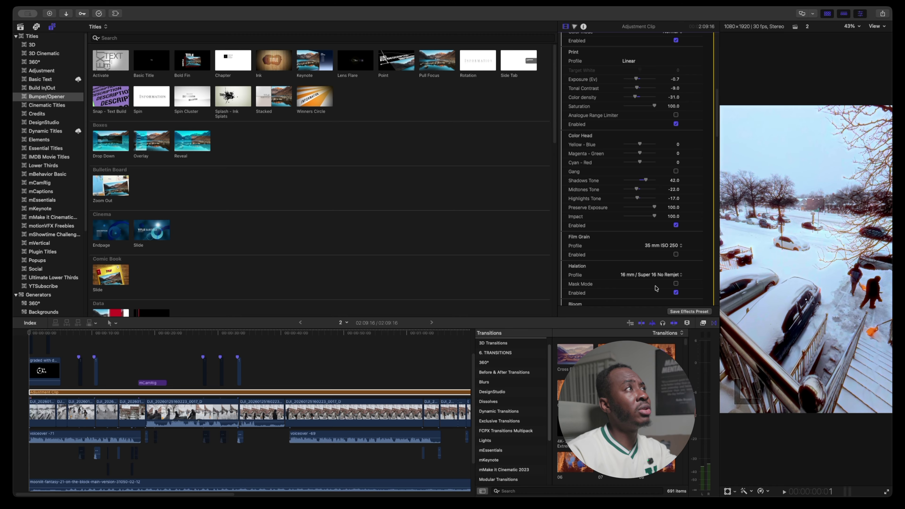
Restore the 35 mm / Super 35 Halation profile, compare the image with and without it, and leave Halation disabled
drag(662, 274, 667, 285)
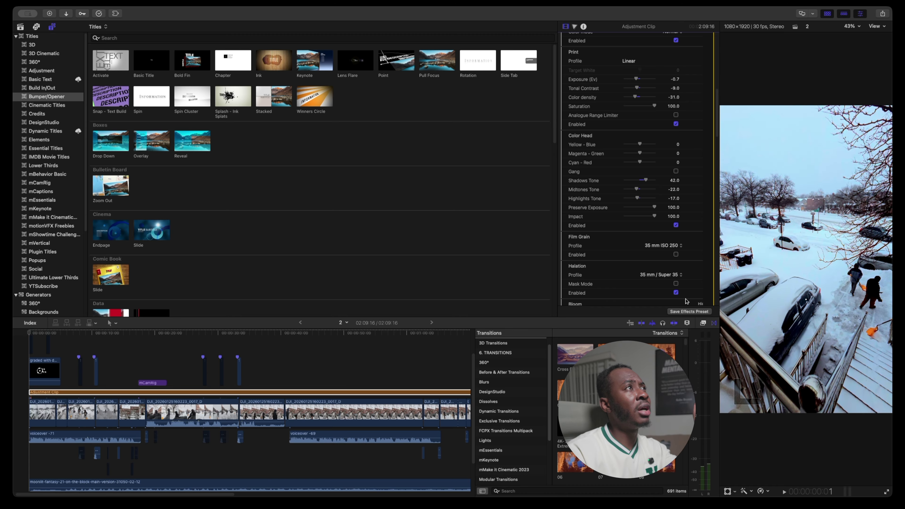
click(677, 292)
click(676, 292)
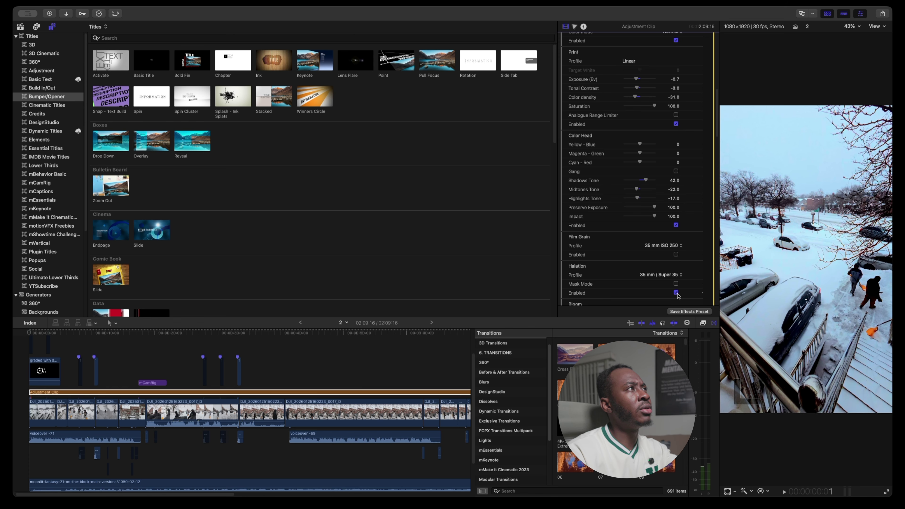
click(676, 293)
scroll(676, 292, down, 3)
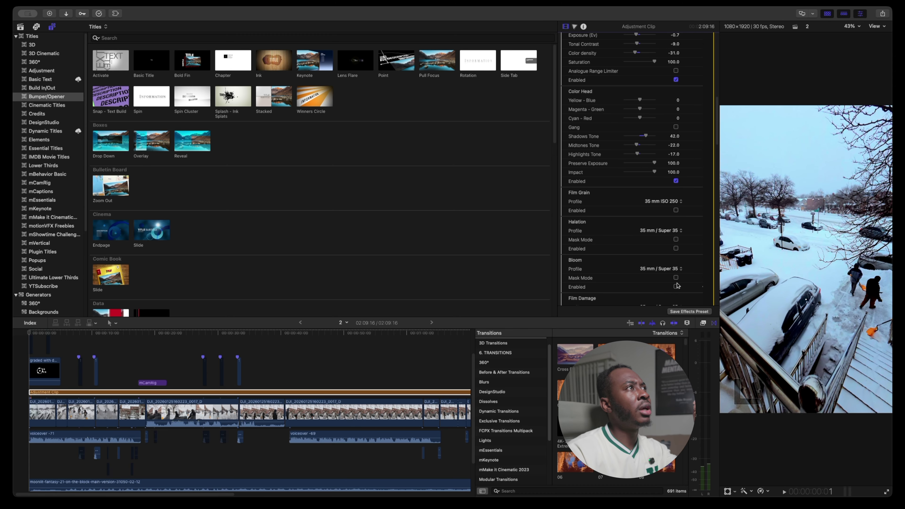
Try Bloom in Mask Mode with the 16 mm / Super 16, 8 mm / Super 8 and 65 mm / 70 mm profiles, then disable it again
click(676, 287)
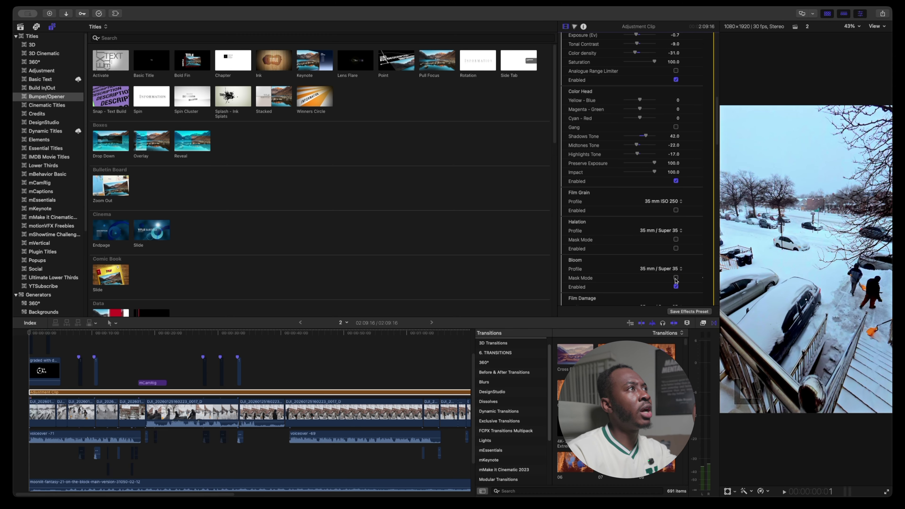
click(675, 278)
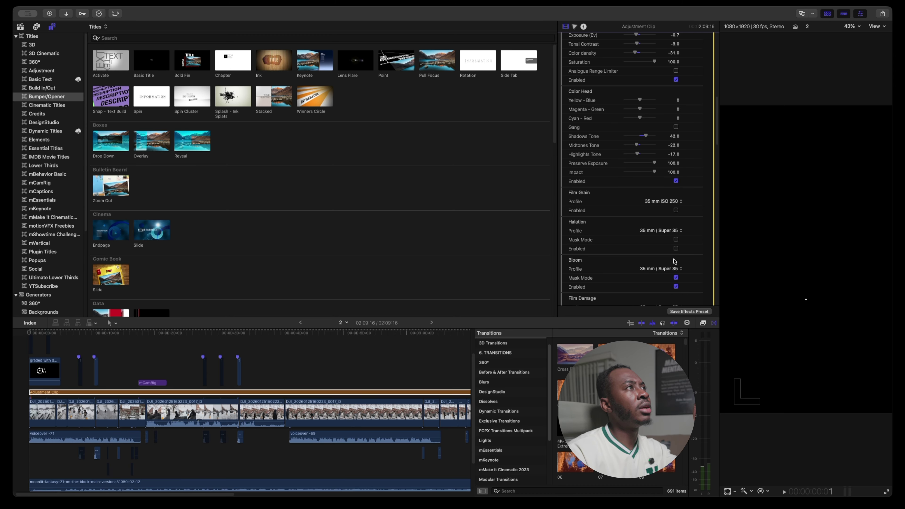
click(675, 268)
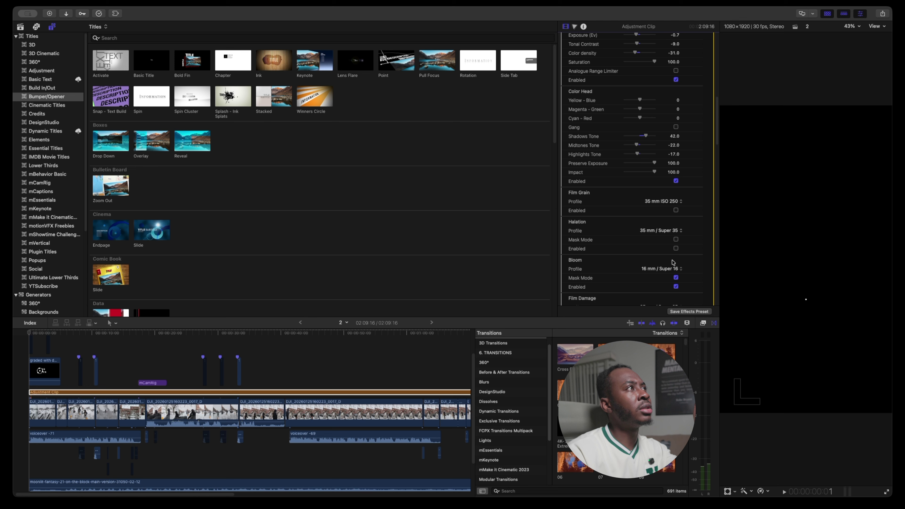
click(674, 266)
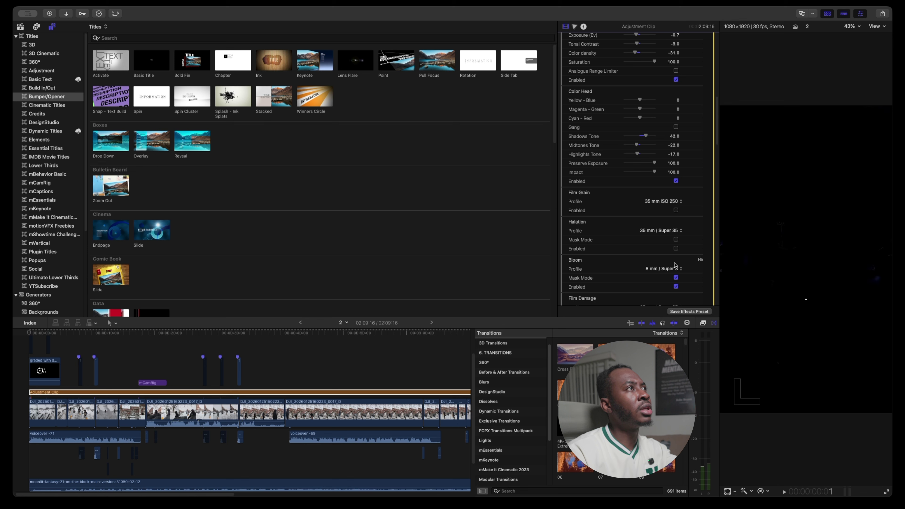
click(673, 298)
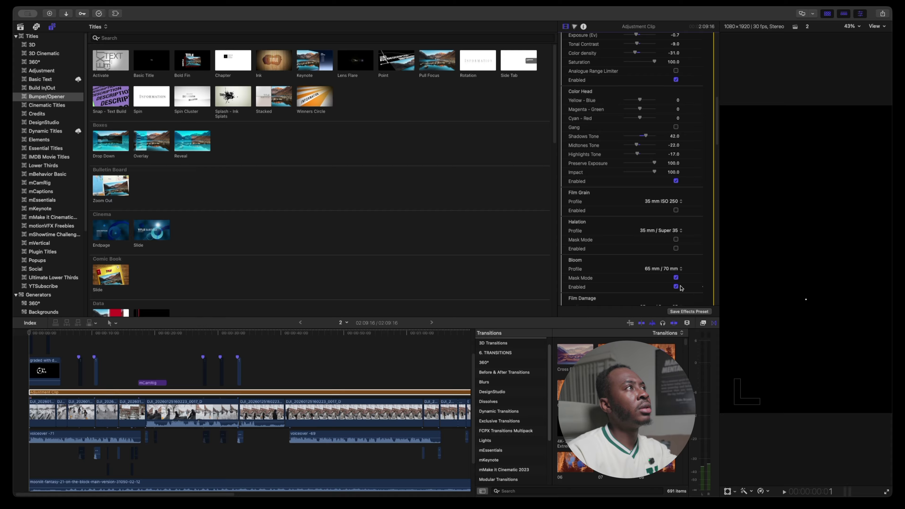
click(676, 278)
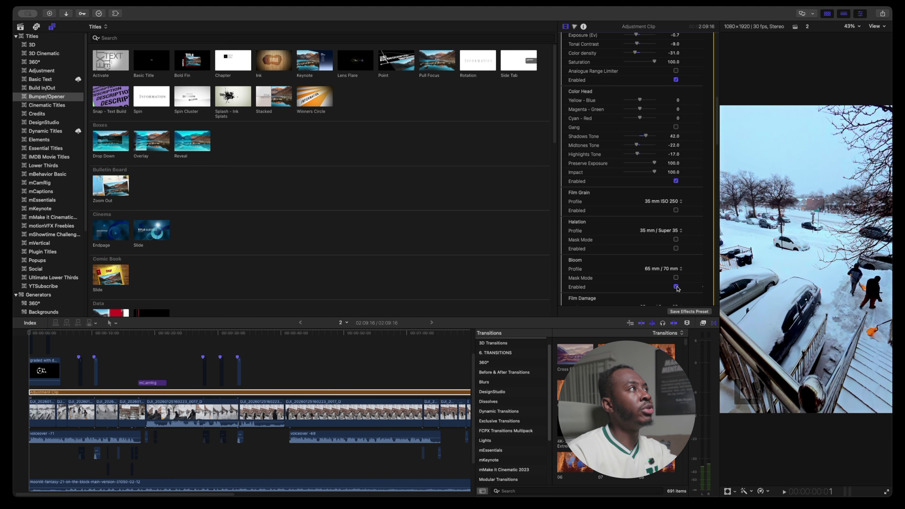
click(675, 287)
Try Film Breath with the 35 mm / Super 35 profile on the footage, then disable it again
scroll(676, 288, down, 3)
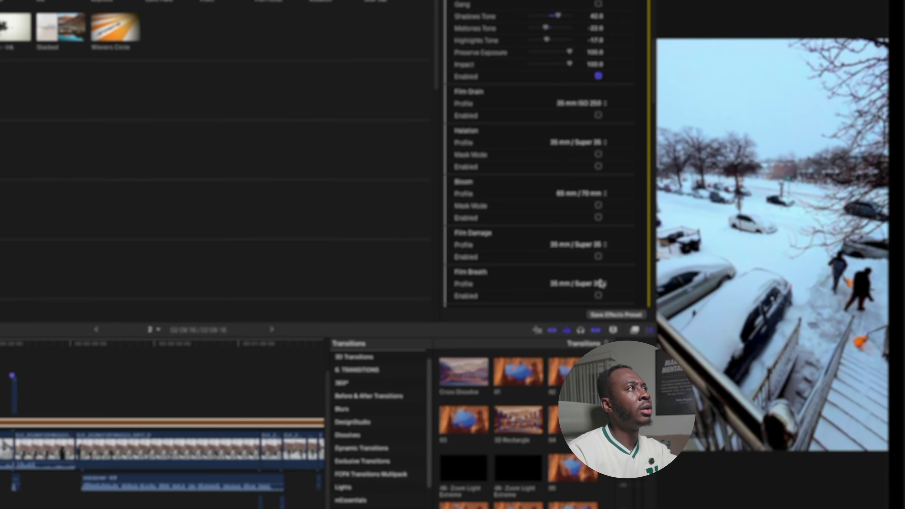
click(597, 295)
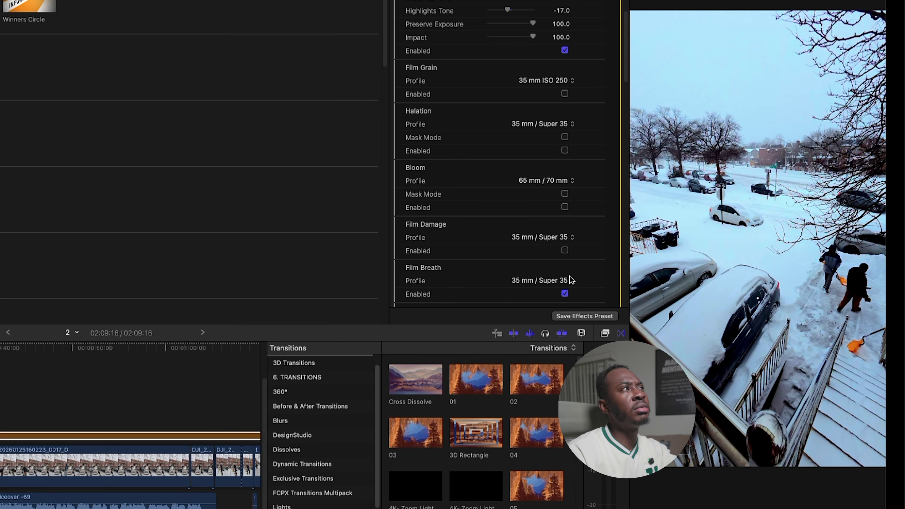
click(567, 295)
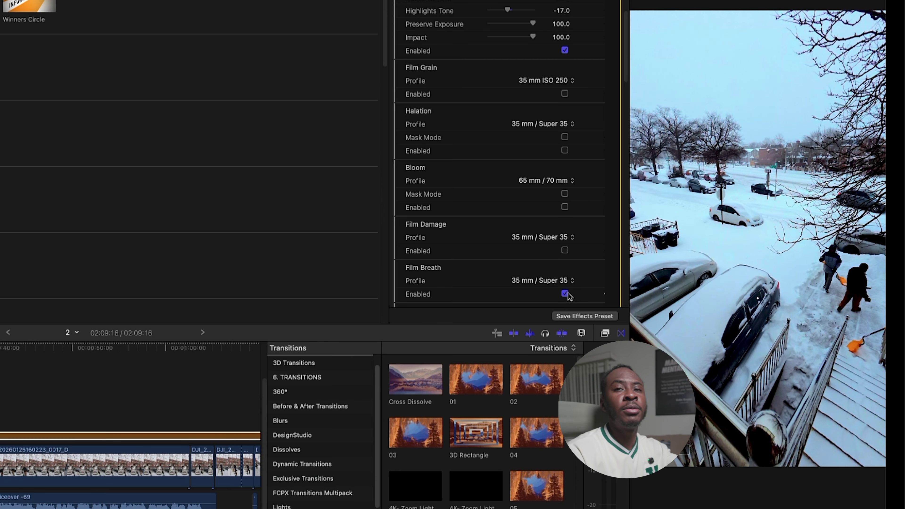
click(566, 294)
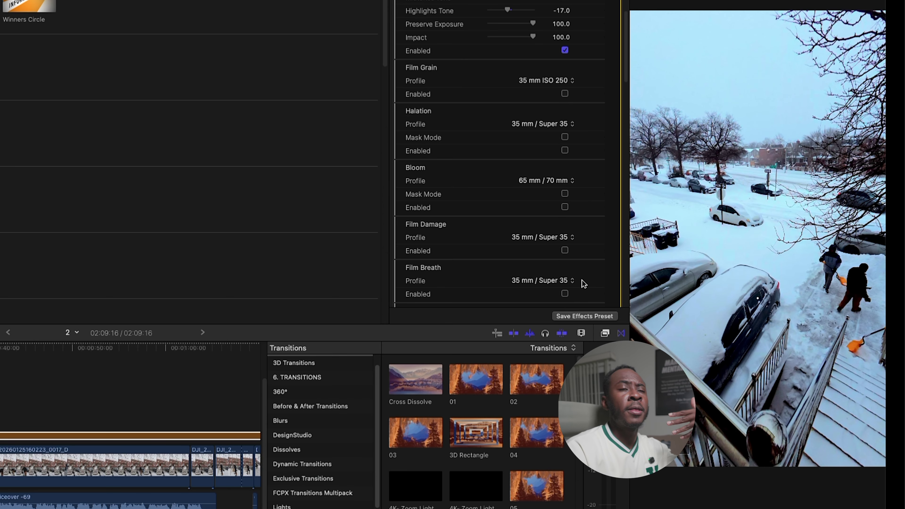
Park the playhead at about 7:26 on the shot of the person holding the orange shovel to check the grade there
scroll(581, 280, up, 3)
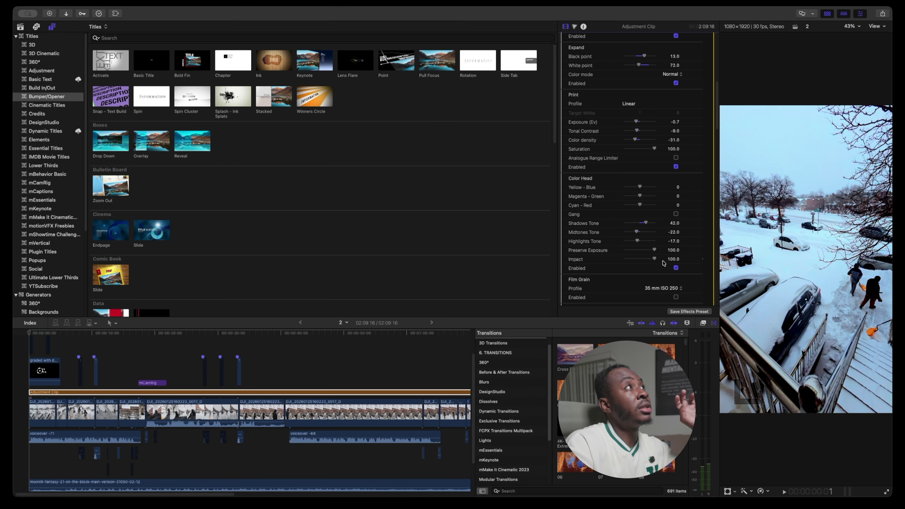
scroll(660, 275, up, 10)
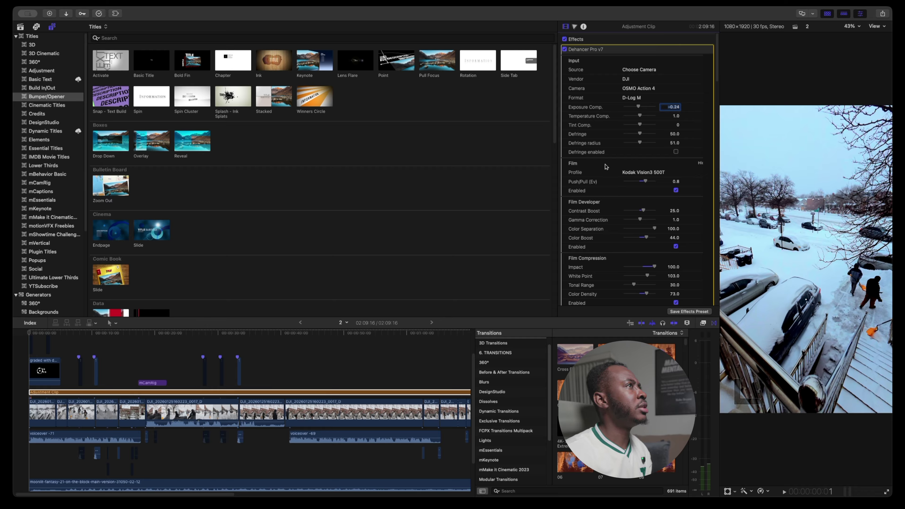
click(78, 335)
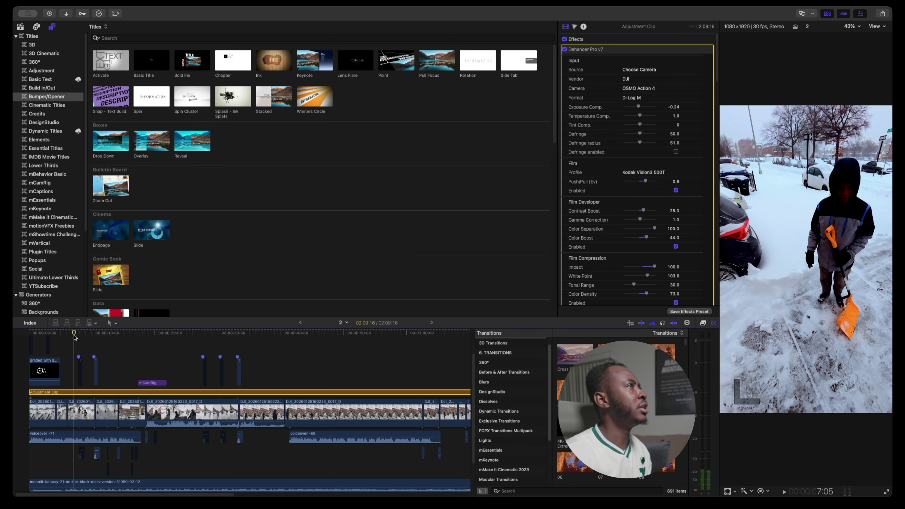
mouse_move(77, 338)
mouse_down()
mouse_move(59, 338)
mouse_move(67, 338)
mouse_up()
click(78, 337)
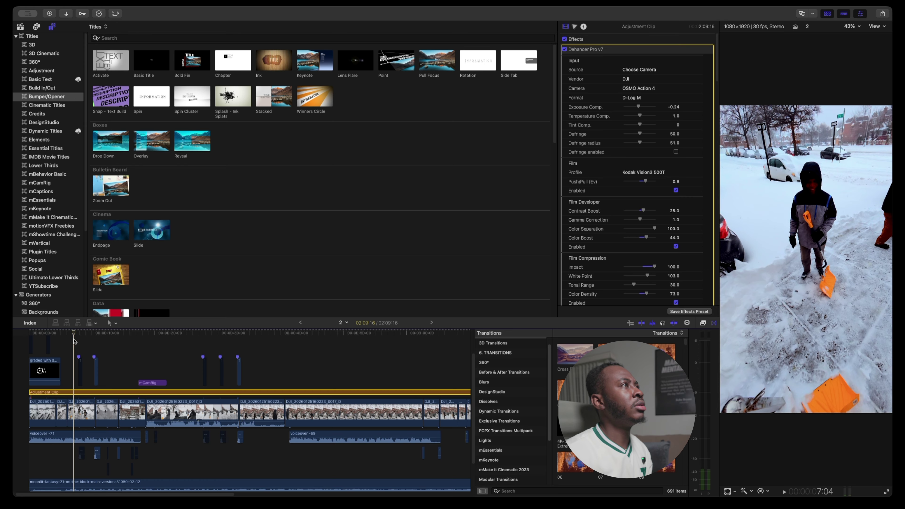
Select the shovel clip under the playhead and examine its own video settings
click(81, 413)
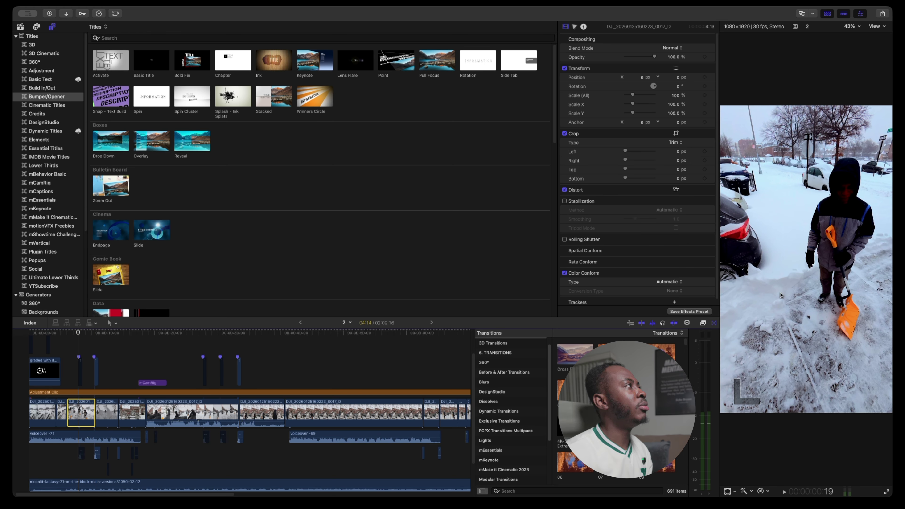
scroll(678, 155, down, 1)
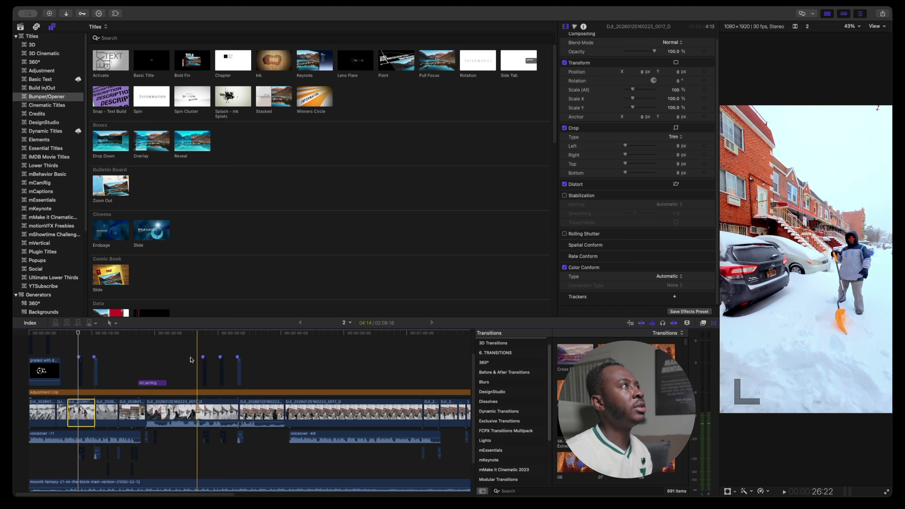
scroll(613, 224, up, 1)
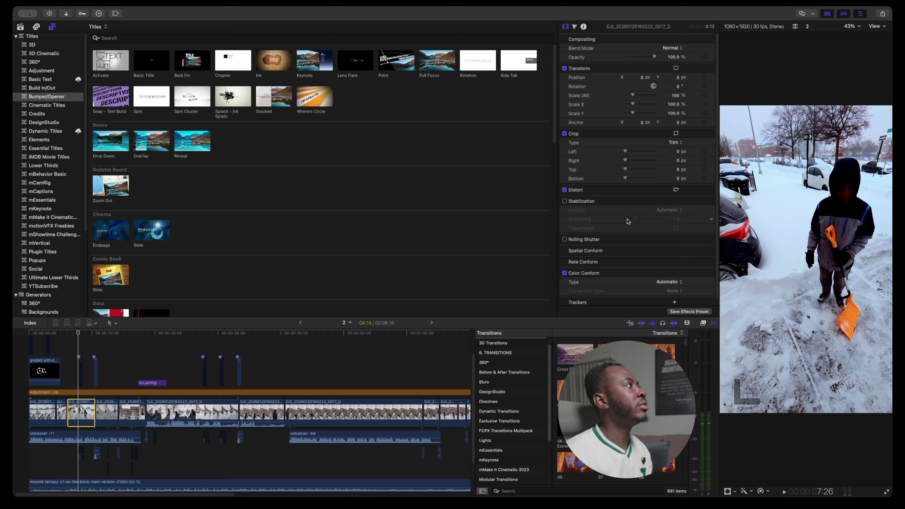
scroll(664, 138, down, 1)
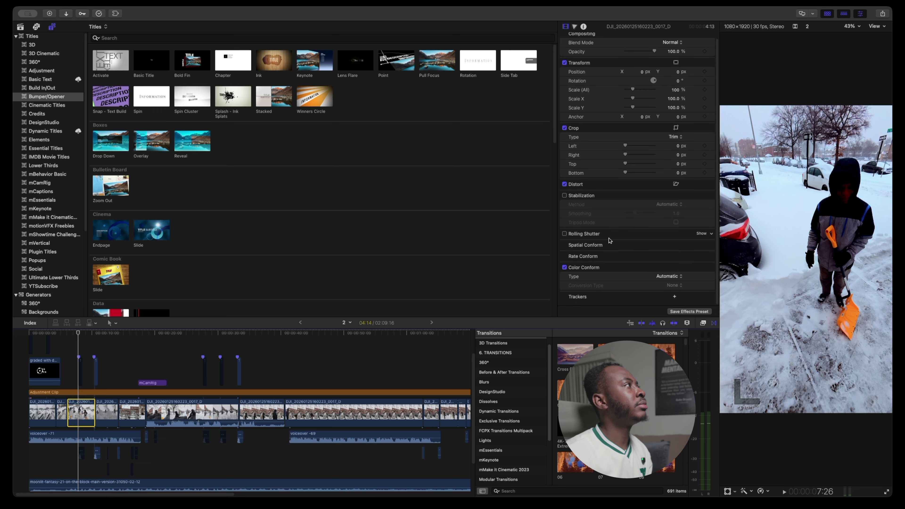
Set the Print Color density of the adjustment clip's Dehancer Pro effect to -43
click(117, 392)
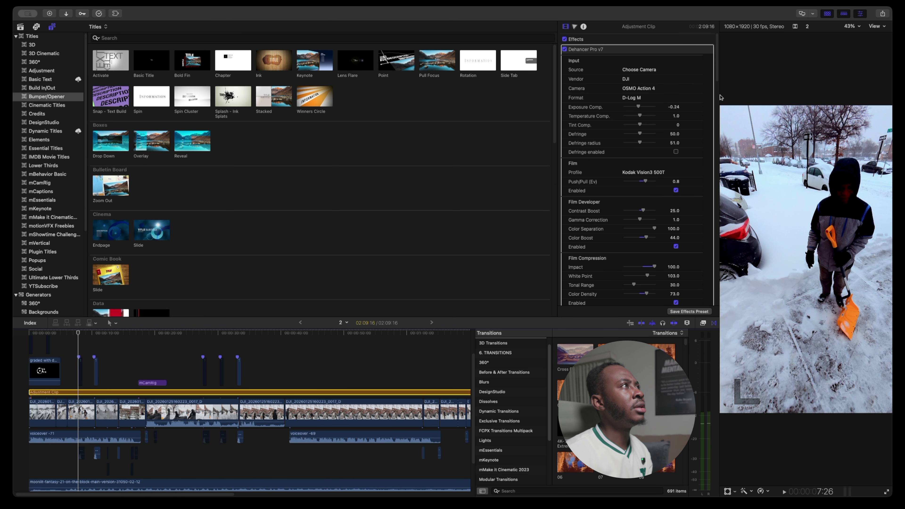
scroll(686, 118, down, 5)
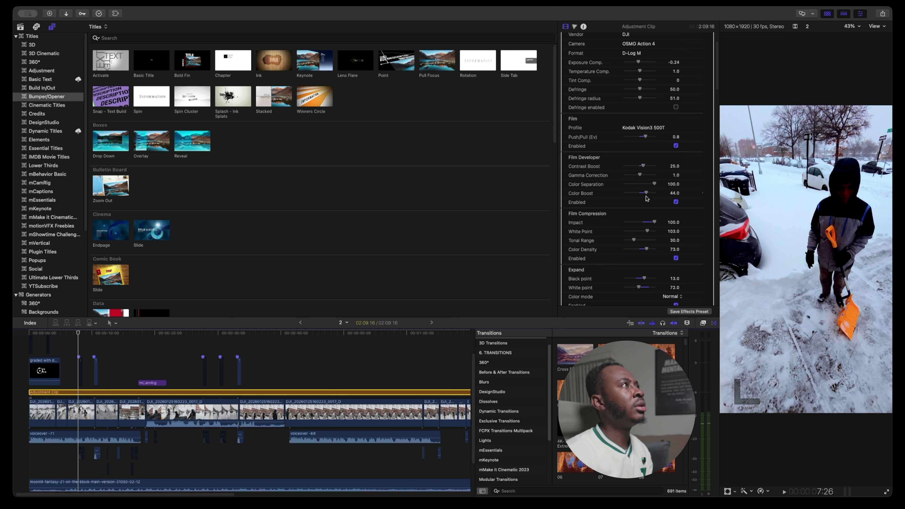
scroll(646, 198, down, 8)
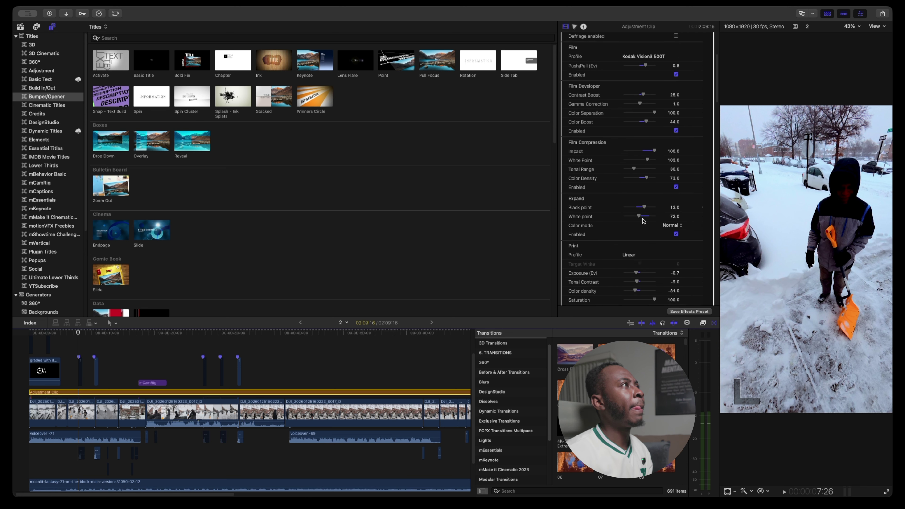
scroll(643, 221, down, 3)
scroll(641, 228, down, 3)
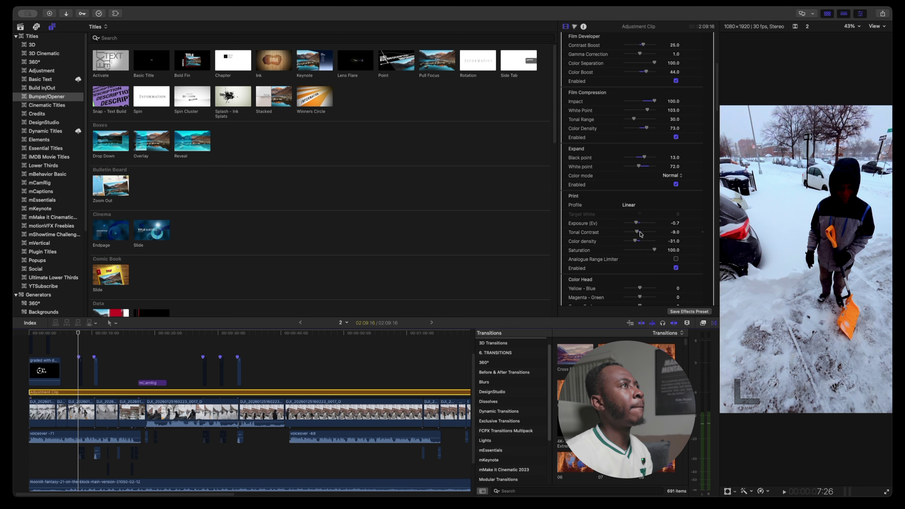
drag(635, 242, 634, 239)
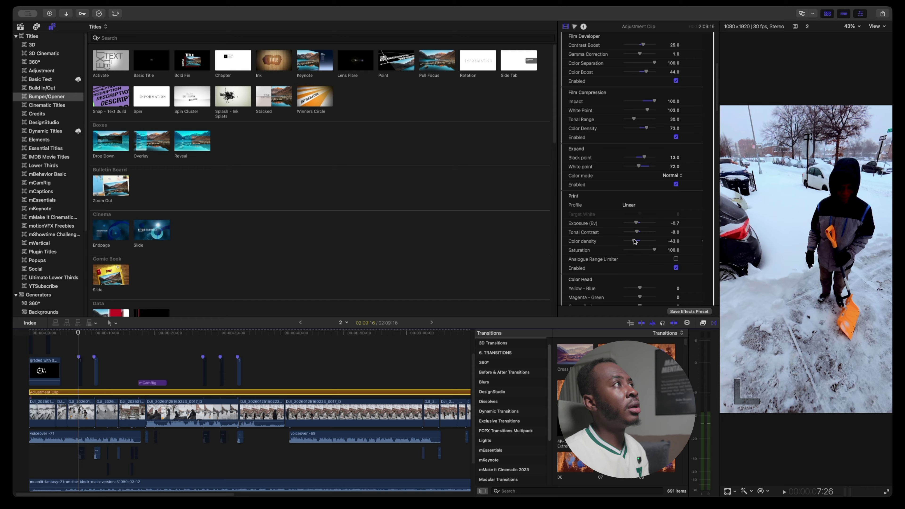
Try adjusting the Color Head Shadows Tone and raising the Print Saturation of the adjustment clip
scroll(637, 244, down, 3)
scroll(643, 260, down, 1)
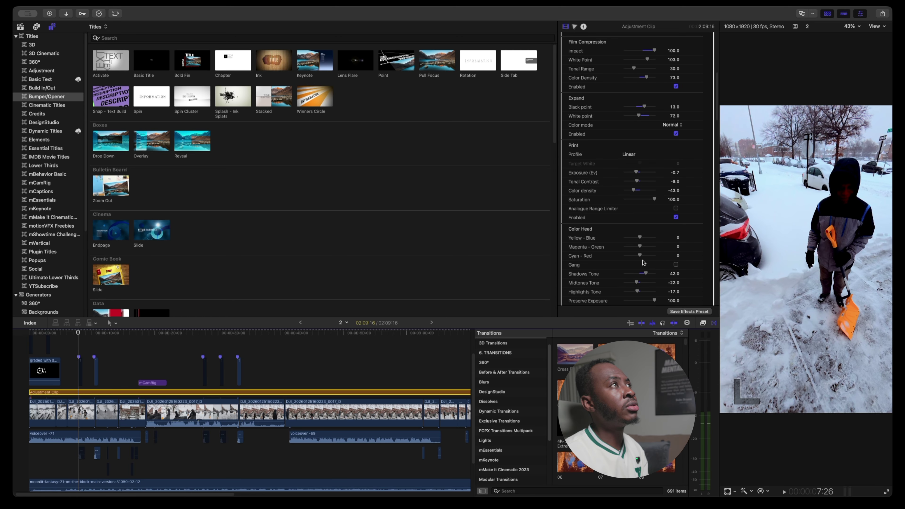
drag(645, 274, 647, 274)
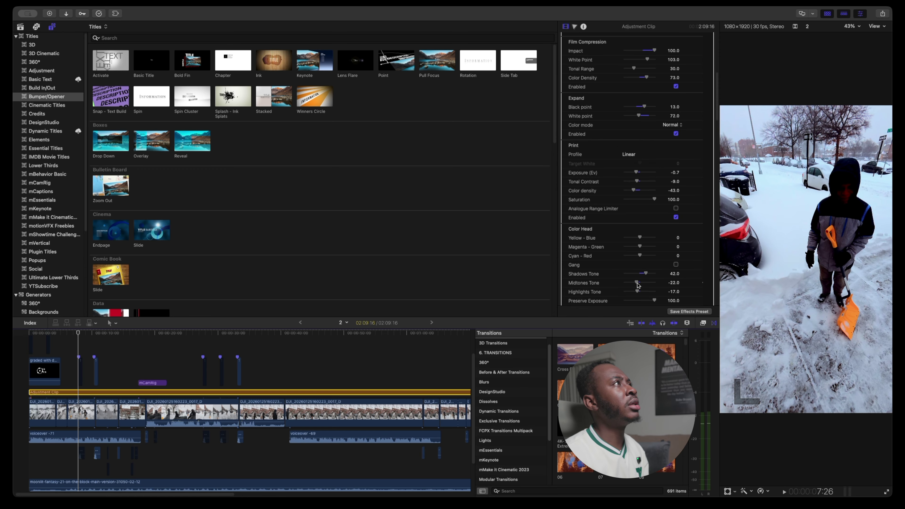
scroll(638, 286, down, 5)
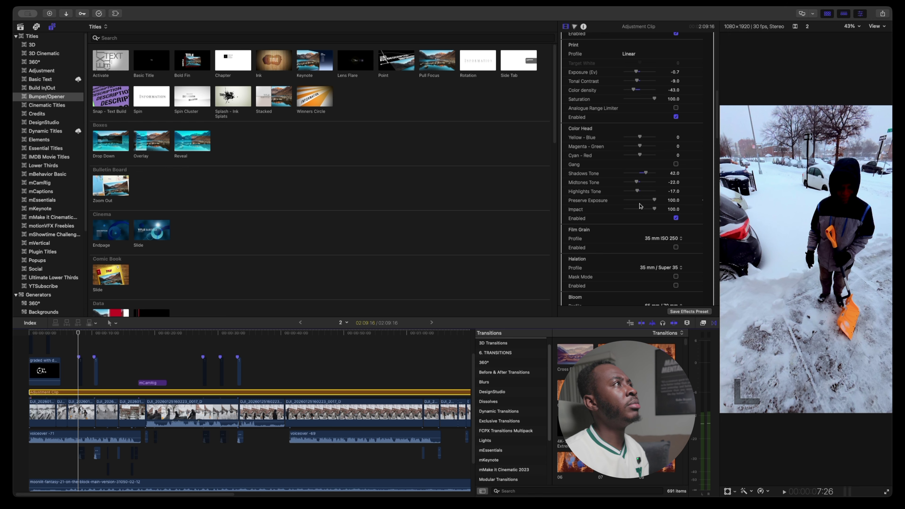
scroll(623, 181, up, 3)
scroll(619, 214, up, 4)
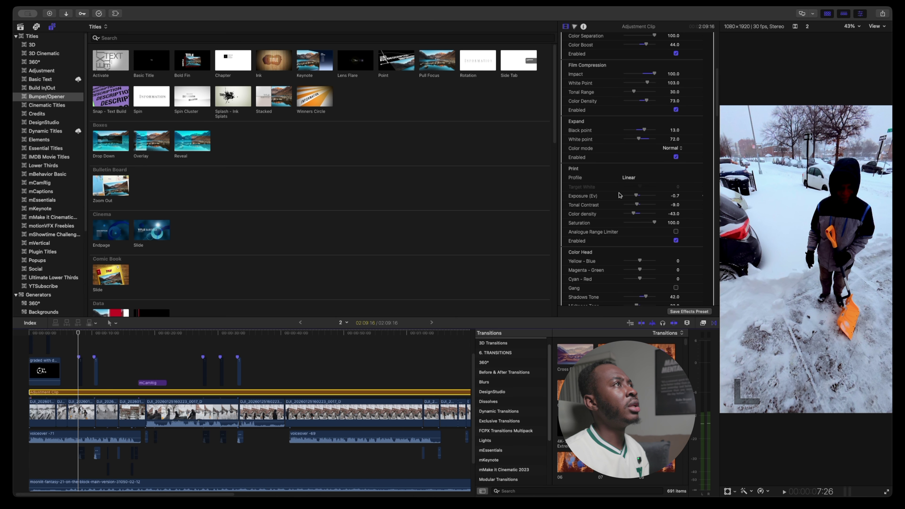
mouse_move(654, 222)
mouse_down()
mouse_move(643, 221)
mouse_move(664, 223)
mouse_up()
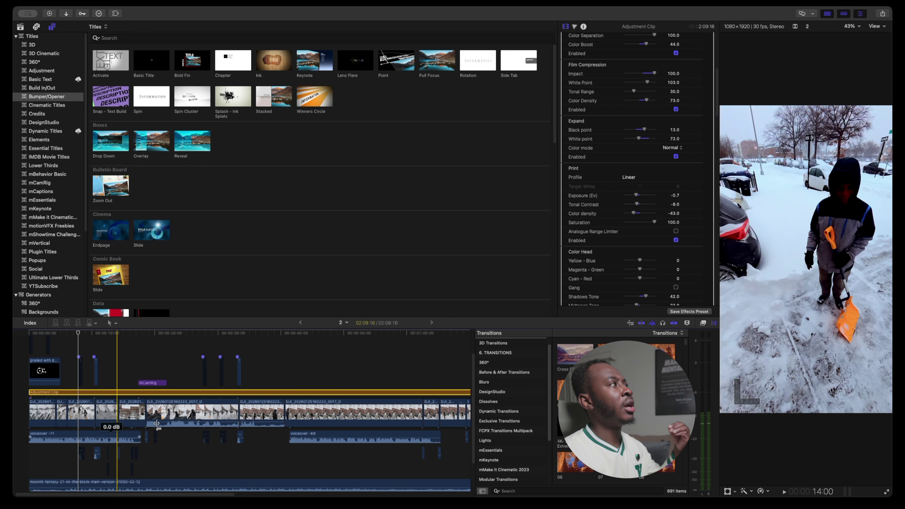
Try shifting the shovel clip's Midtones color wheel slightly toward yellow-green, then reset that wheel
click(79, 410)
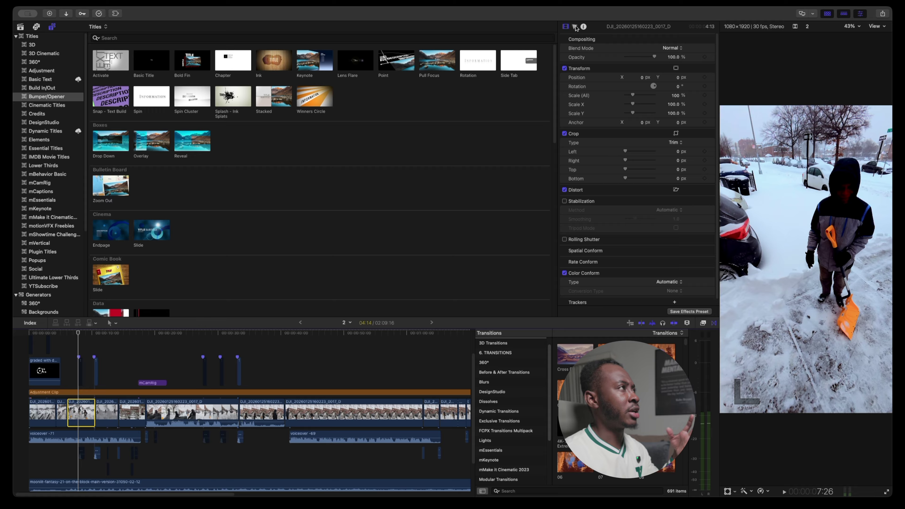
click(574, 26)
click(120, 365)
click(81, 411)
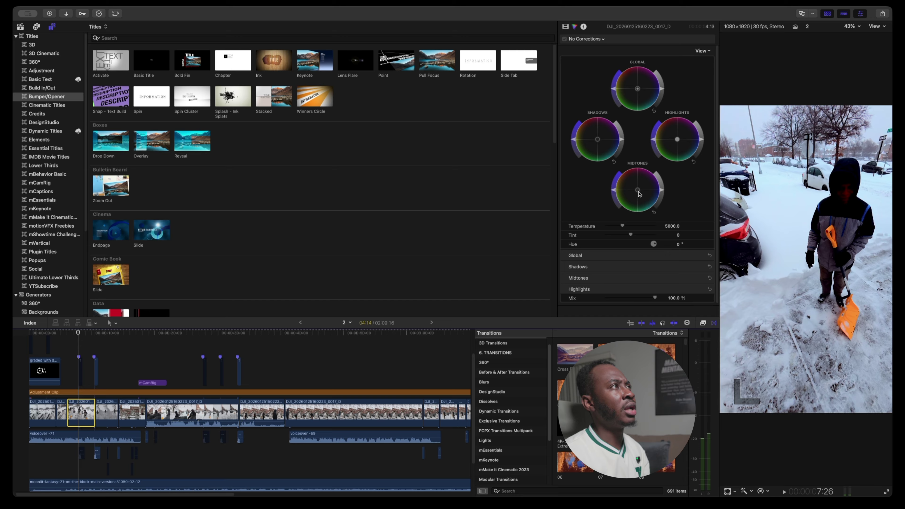
drag(637, 189, 635, 190)
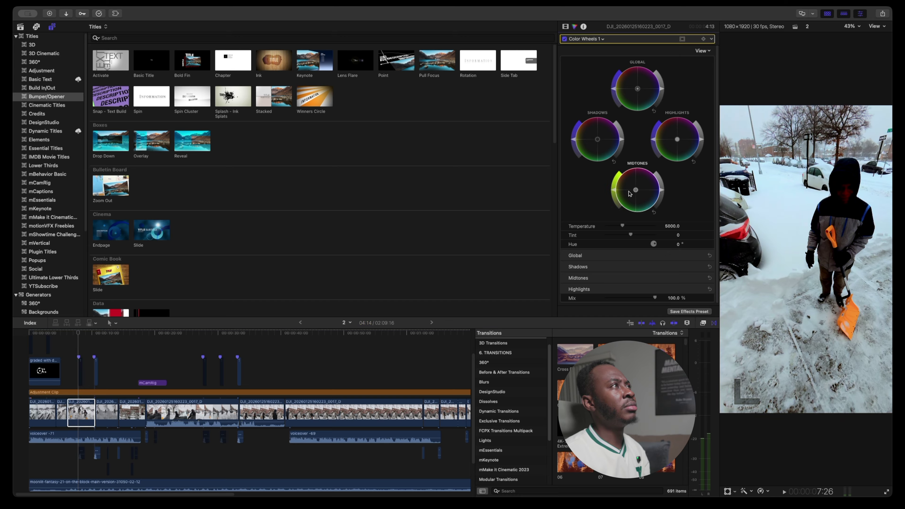
click(654, 212)
click(654, 213)
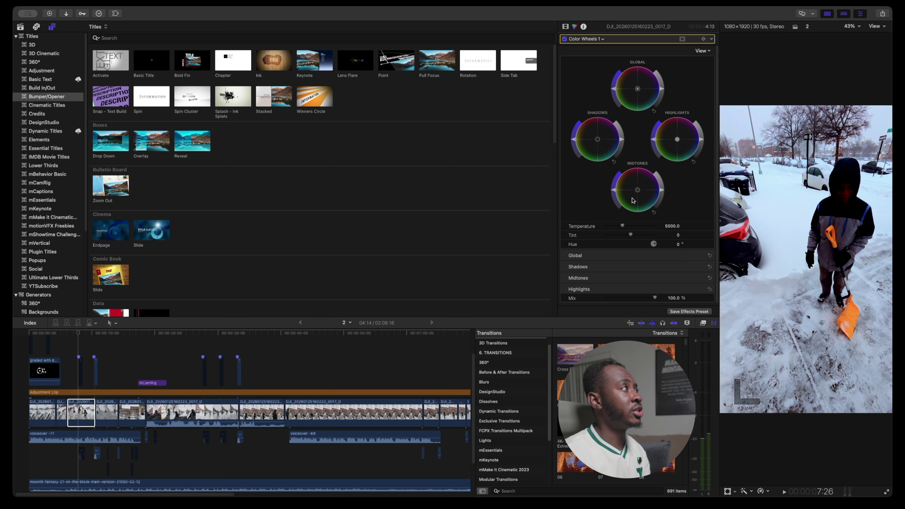
Change the Film profile of the adjustment clip's Dehancer Pro effect to Kodak Portra 400
click(118, 391)
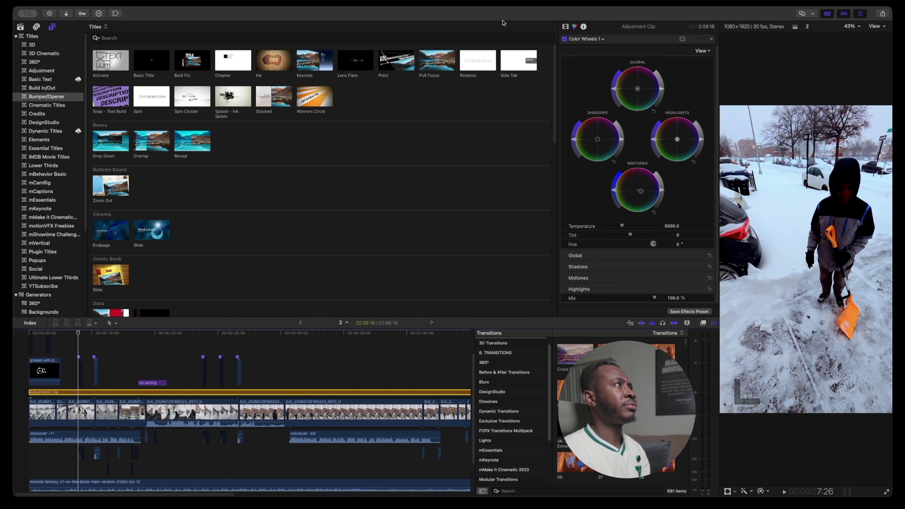
click(565, 27)
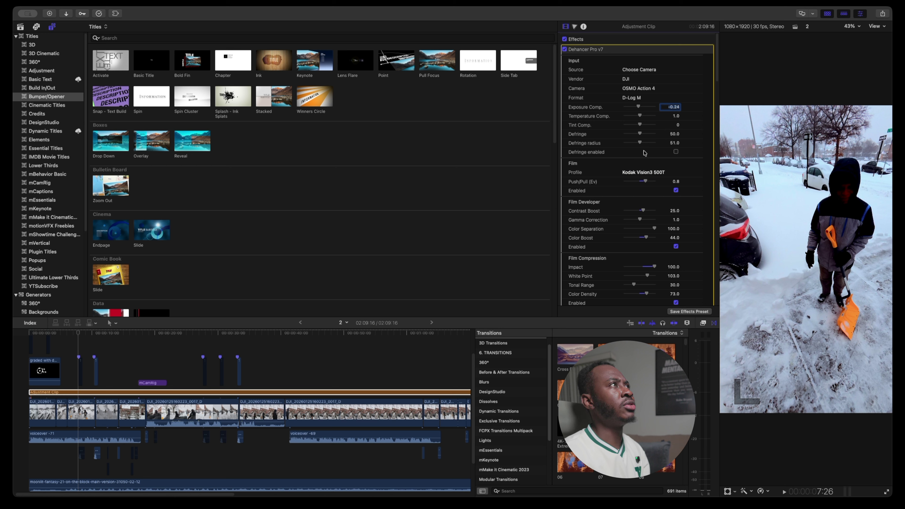
click(645, 120)
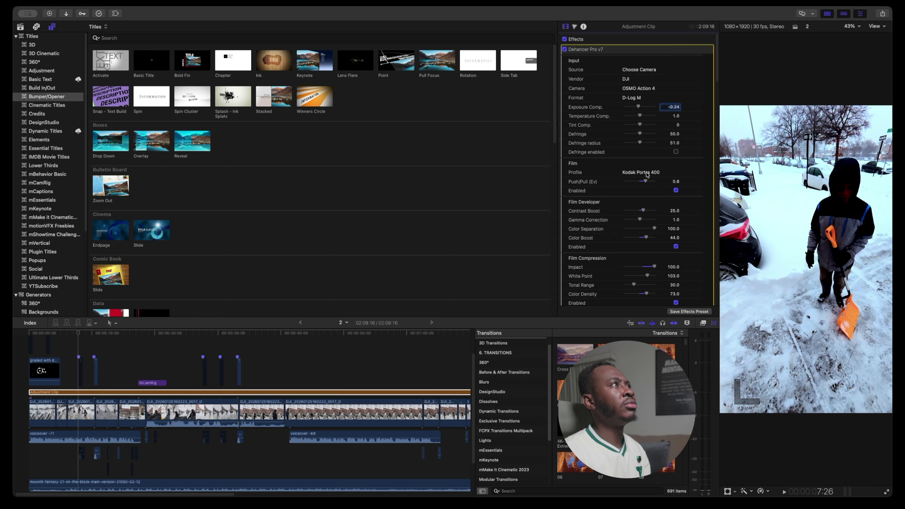
Try the Film profiles Kodak Pro Image 100, Kodak Ektar 100, Fujifilm Neopan Acros 100 and Fujicolor C200 on the adjustment clip's Dehancer Pro effect
click(649, 189)
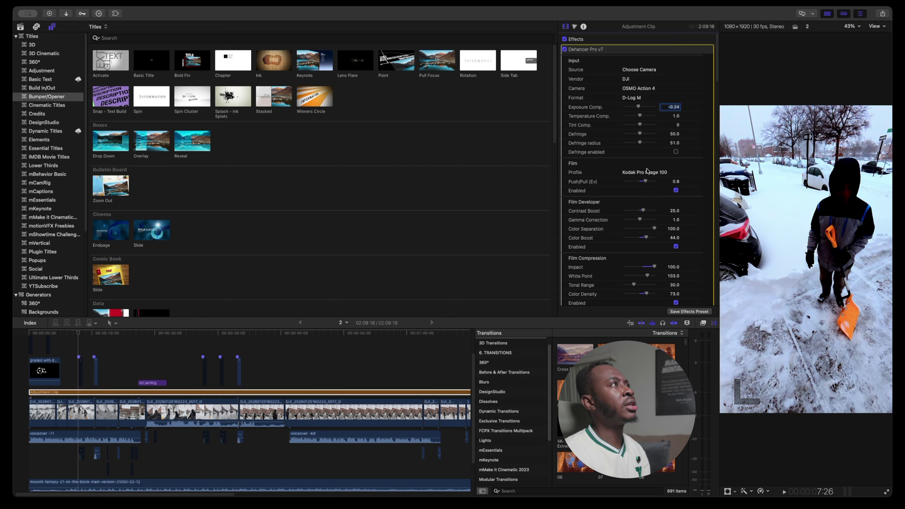
click(647, 99)
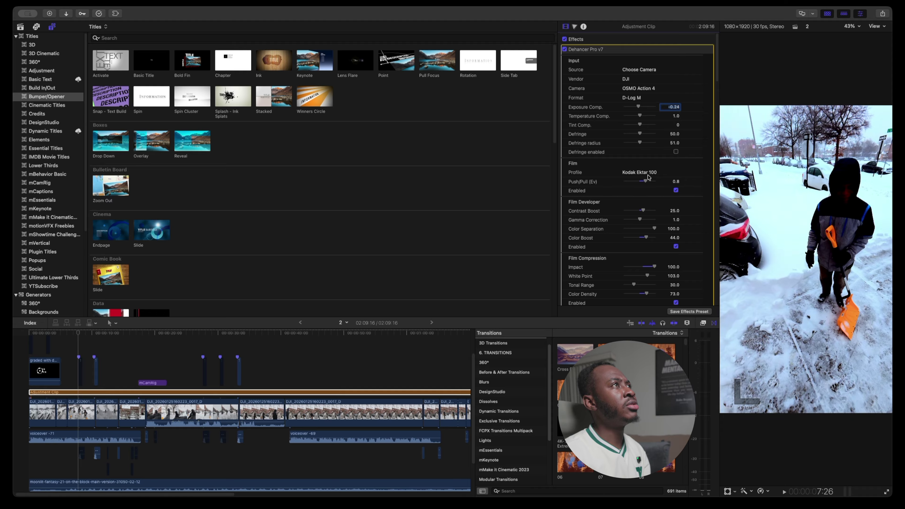
click(649, 114)
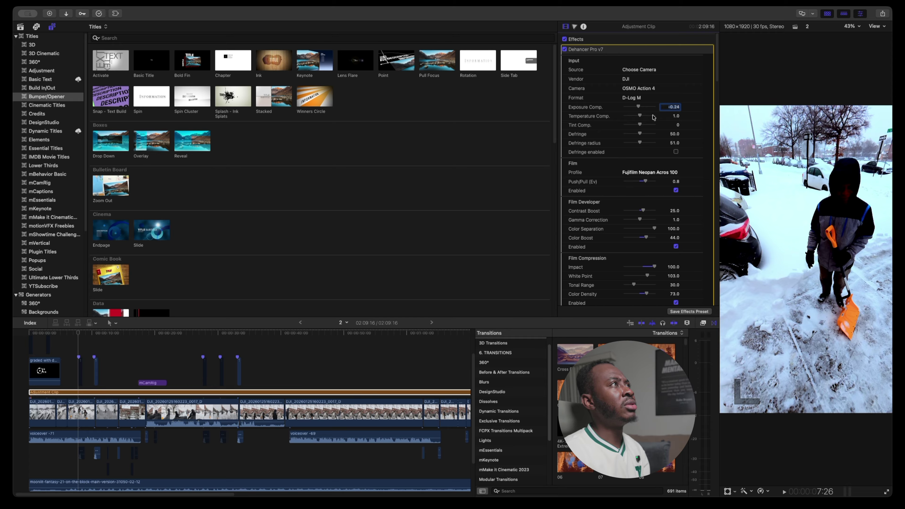
click(655, 174)
click(649, 92)
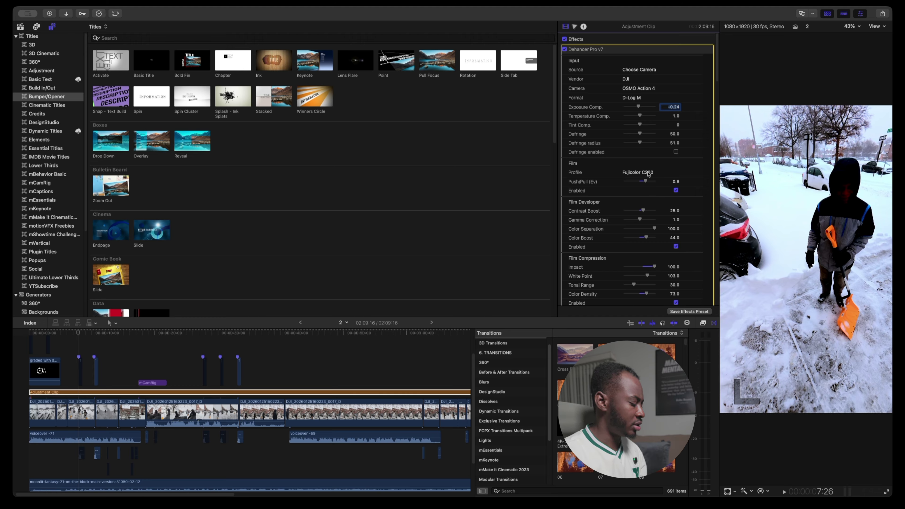
click(605, 206)
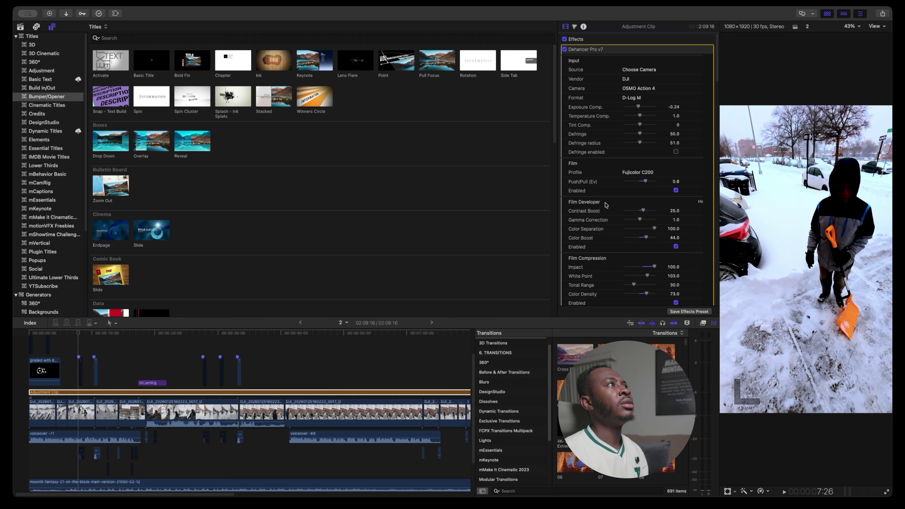
Undo the Film profile changes of the adjustment clip's Dehancer Pro effect back to Kodak Vision3 500T
key(super+z)
key(super+z)
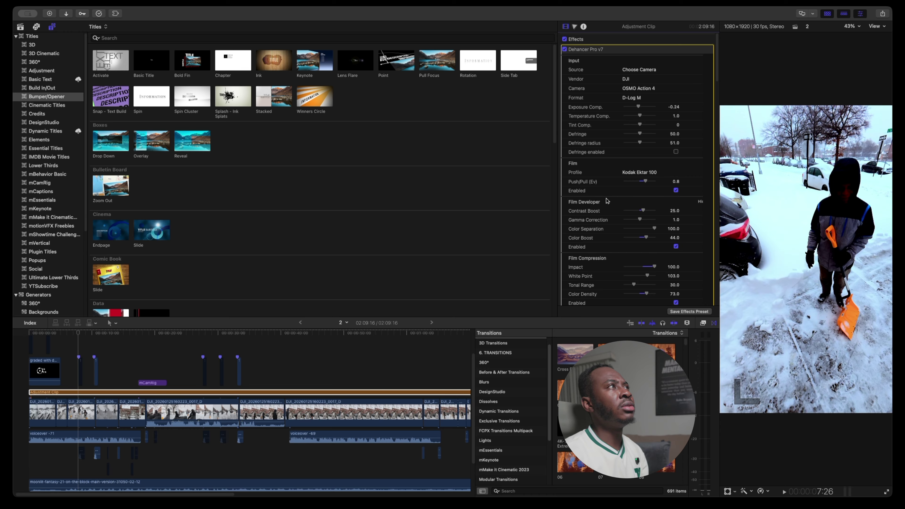
key(super+z)
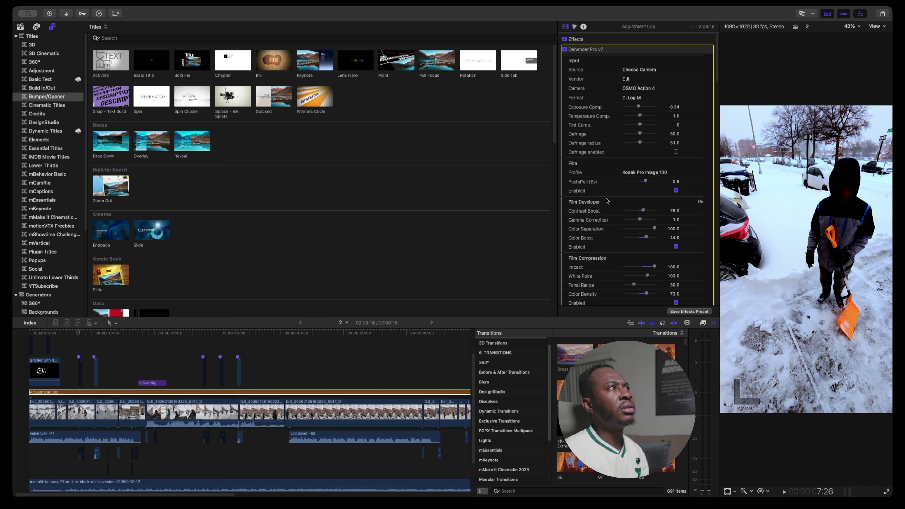
key(super+z)
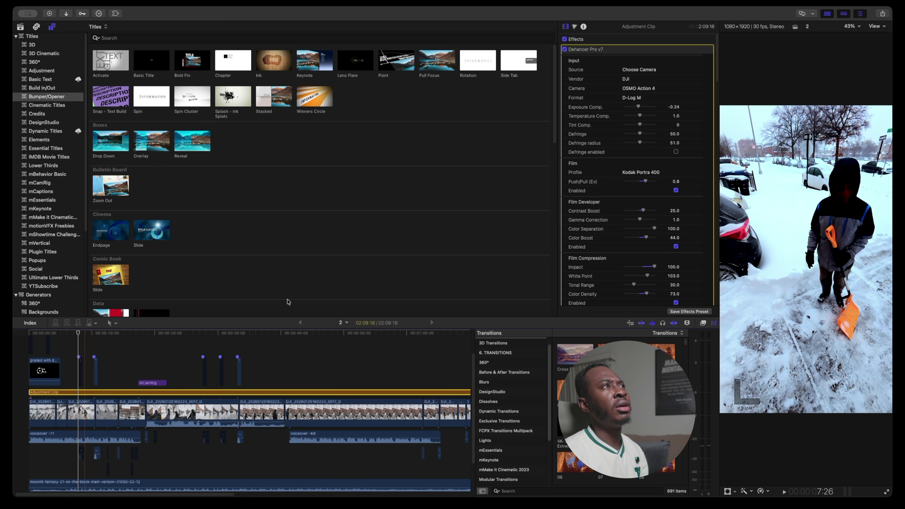
key(super+z)
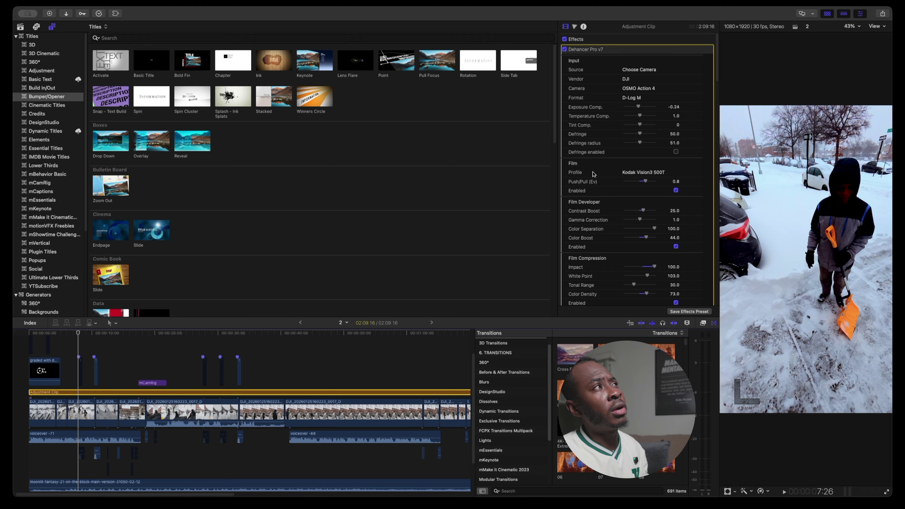
Review the adjustment clip's Dehancer Pro settings from Film Developer through Film Compression, Expand and Print to Color Head
click(586, 202)
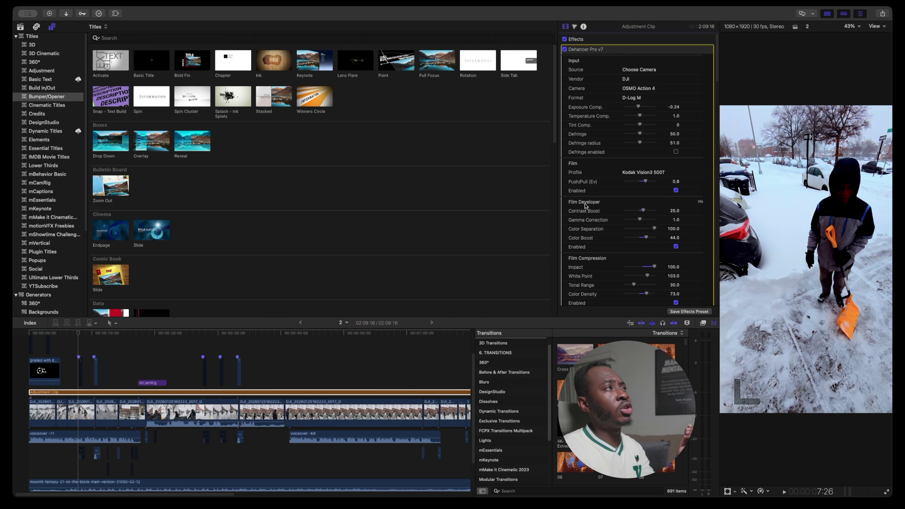
scroll(588, 207, down, 3)
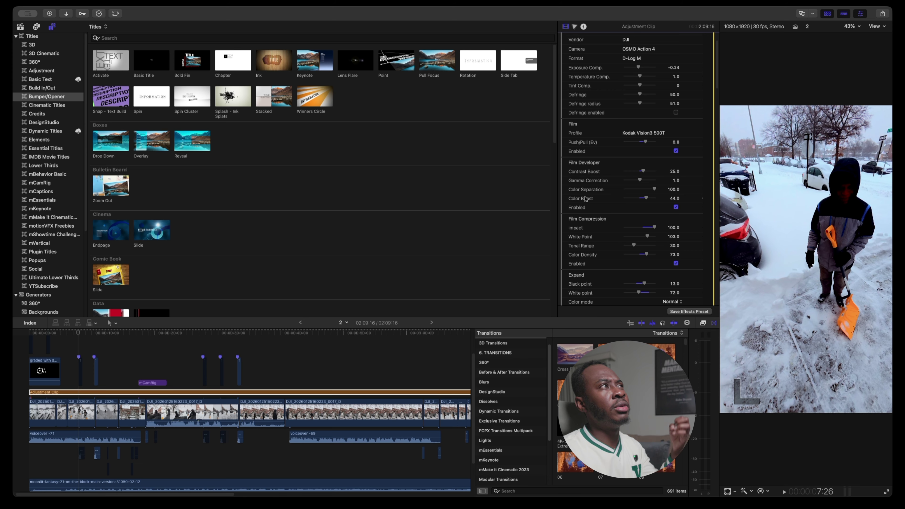
scroll(585, 199, down, 5)
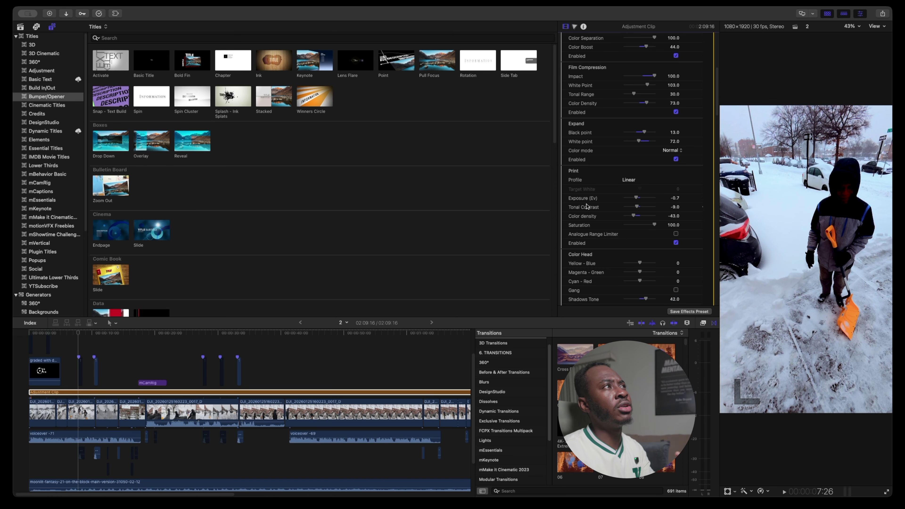
scroll(586, 205, down, 2)
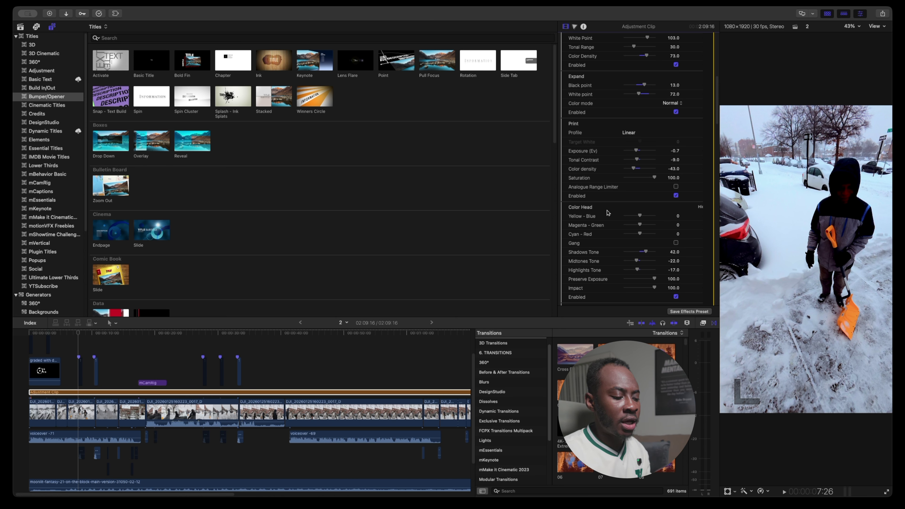